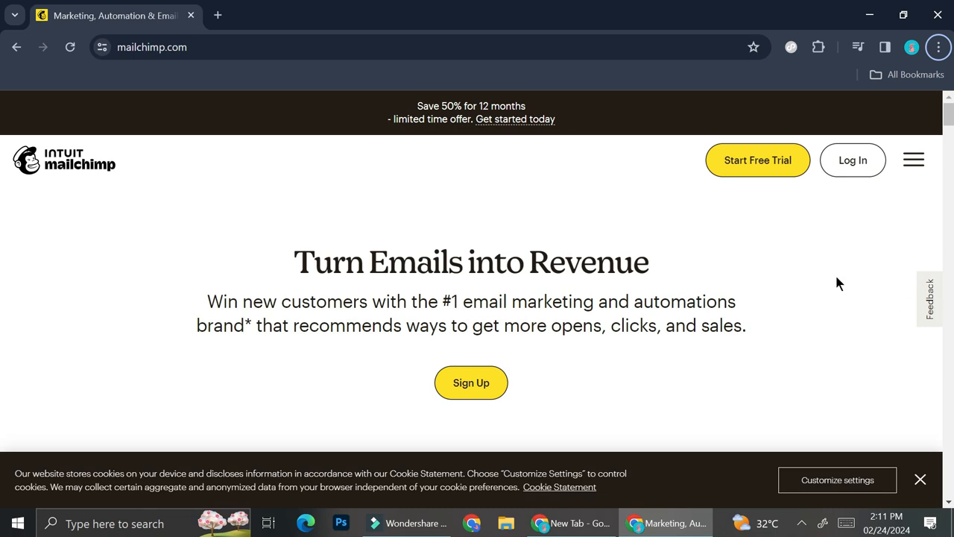
Open the Mailchimp sign-up plans and compare the prices and features of Premium, Standard, Essentials and Free.
click(485, 388)
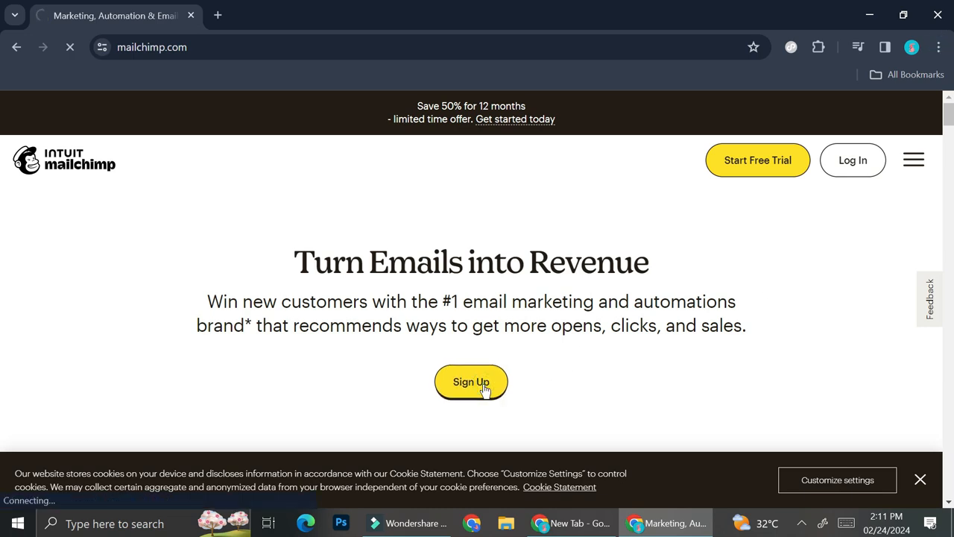
scroll(485, 389, down, 2)
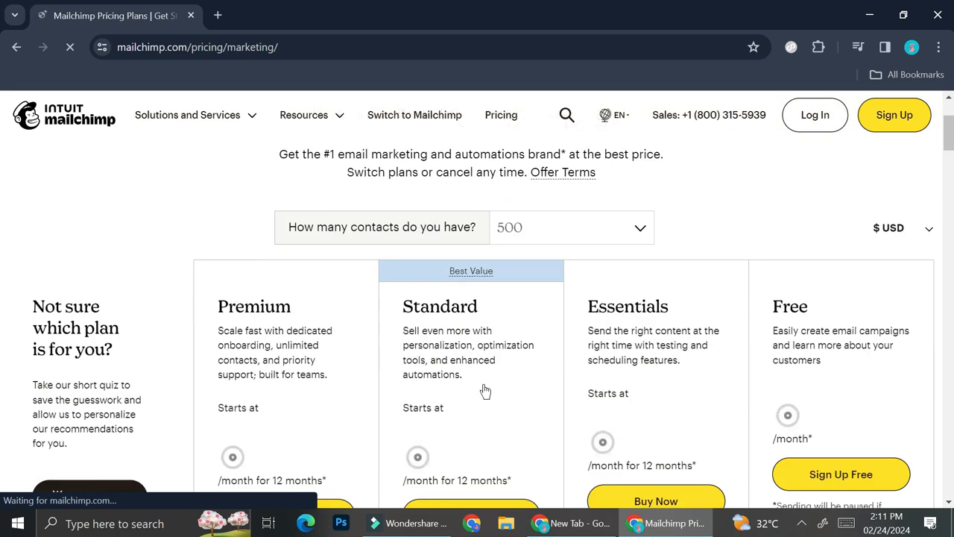
scroll(484, 390, down, 1)
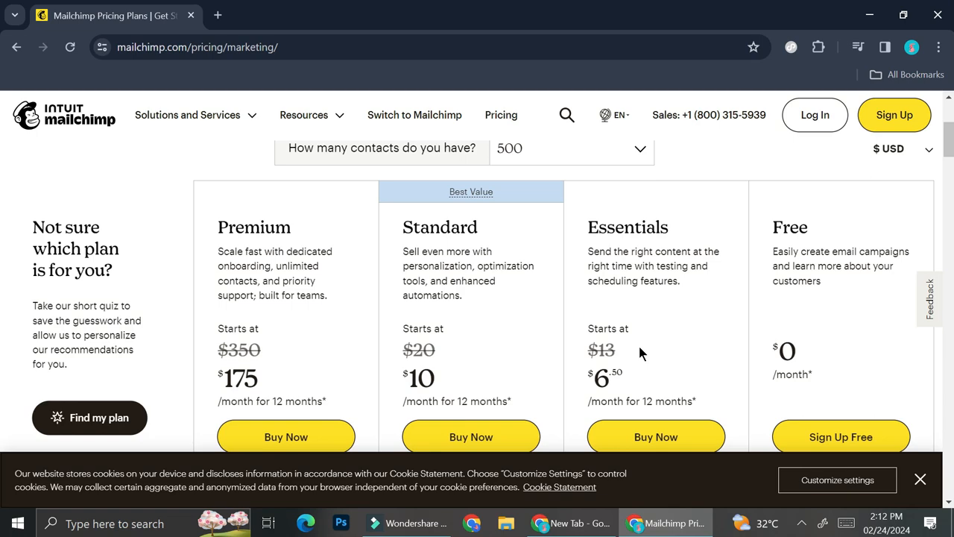
scroll(639, 352, down, 3)
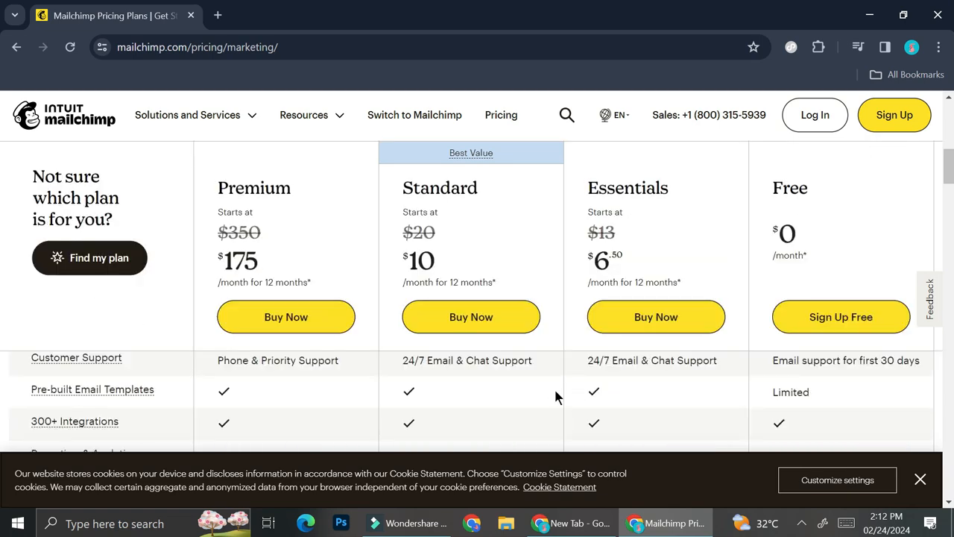
scroll(555, 396, up, 3)
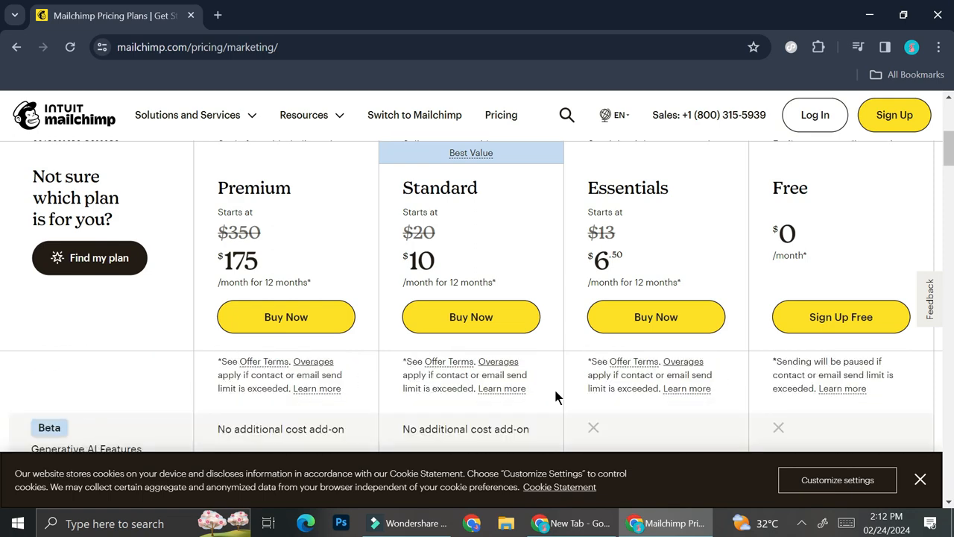
scroll(554, 387, down, 1)
scroll(556, 395, down, 1)
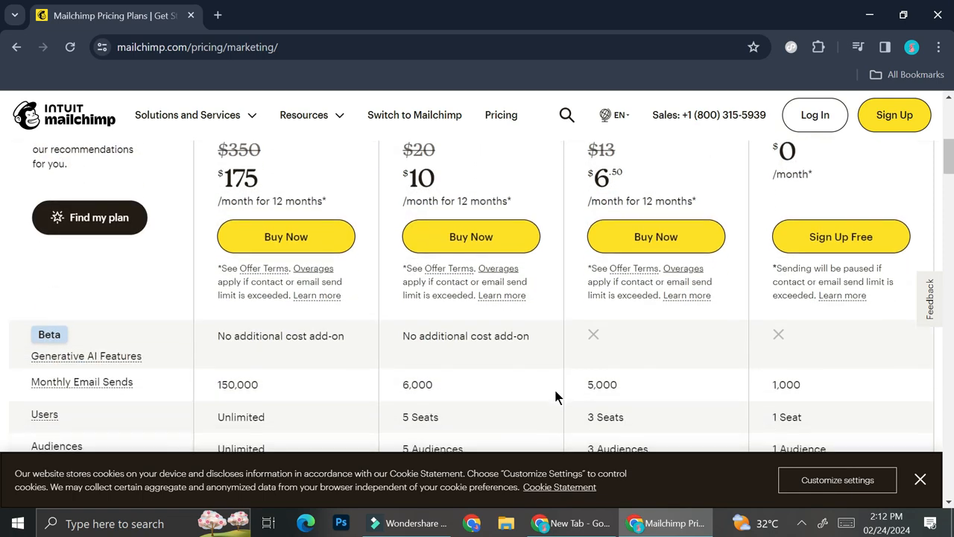
scroll(555, 397, up, 3)
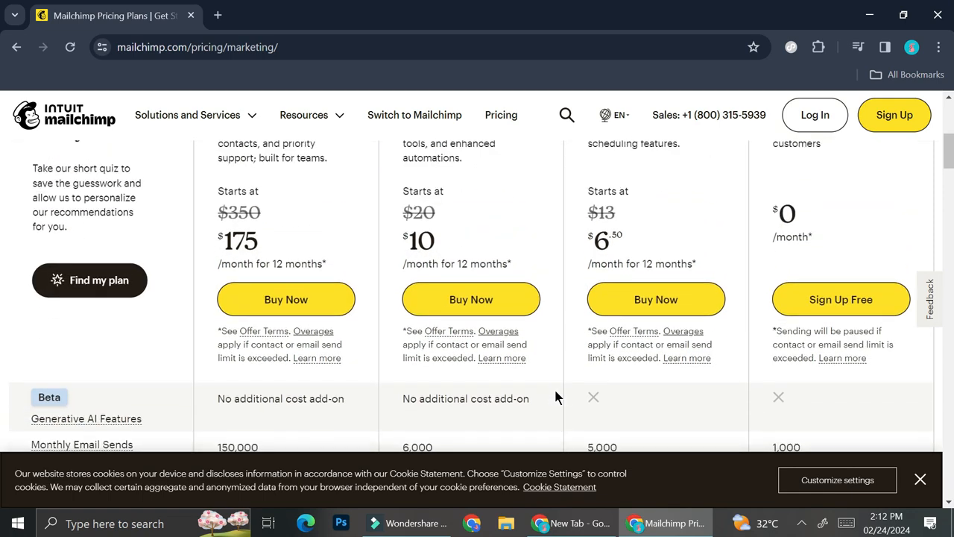
scroll(555, 396, down, 3)
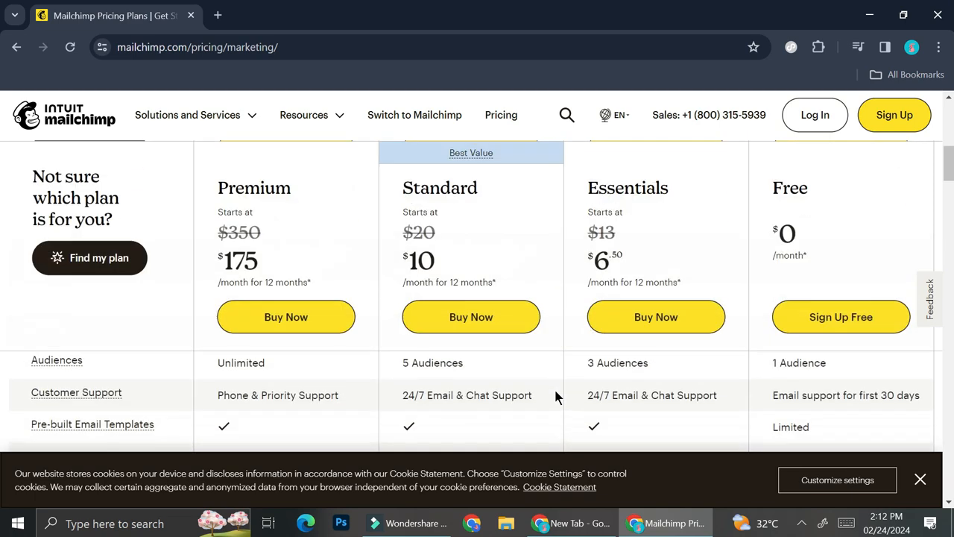
scroll(333, 416, up, 2)
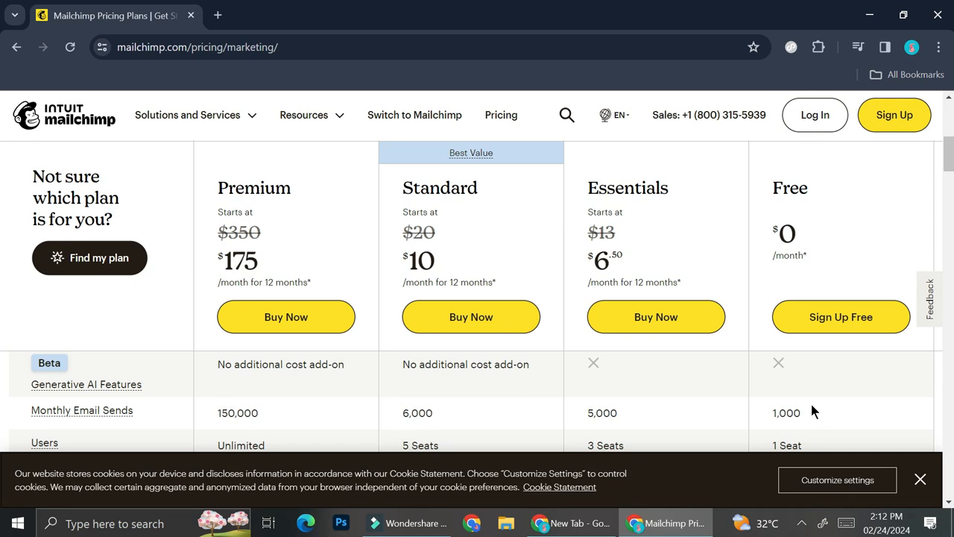
Choose the Free plan and review the fields of its account sign-up form.
click(850, 320)
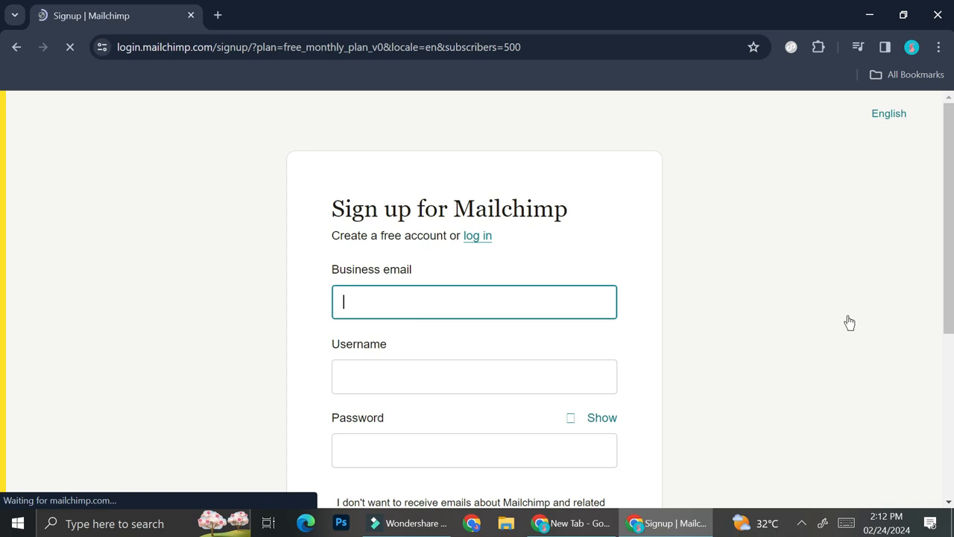
scroll(507, 293, down, 1)
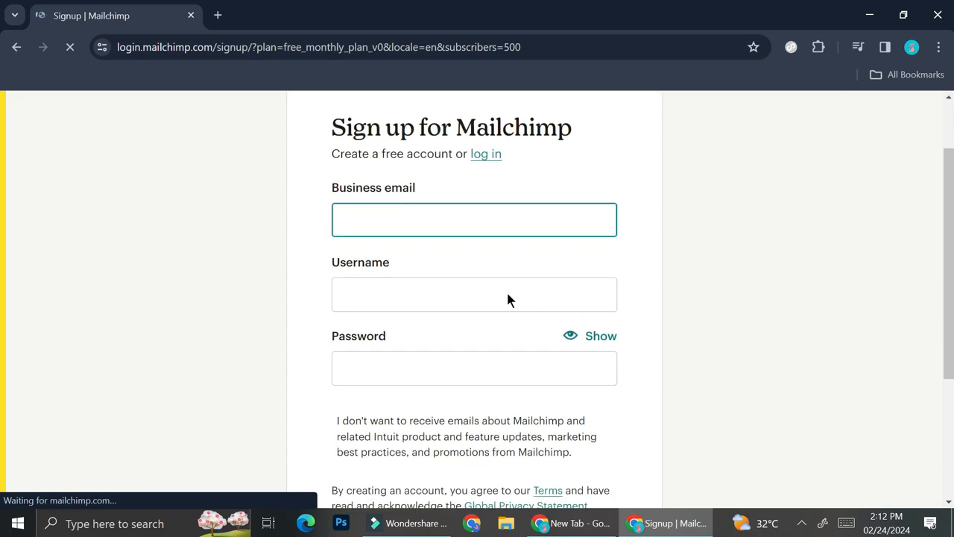
scroll(507, 294, down, 1)
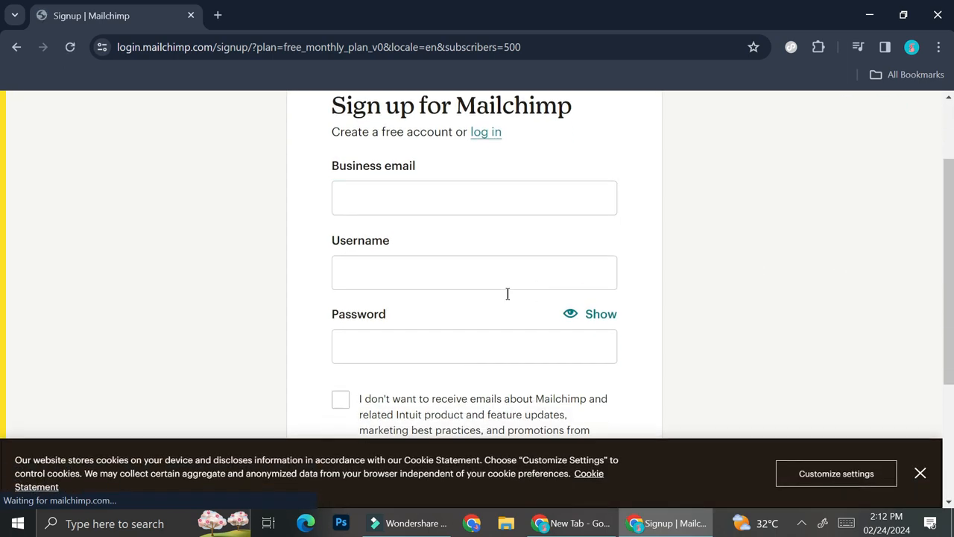
scroll(508, 294, down, 2)
scroll(508, 294, up, 3)
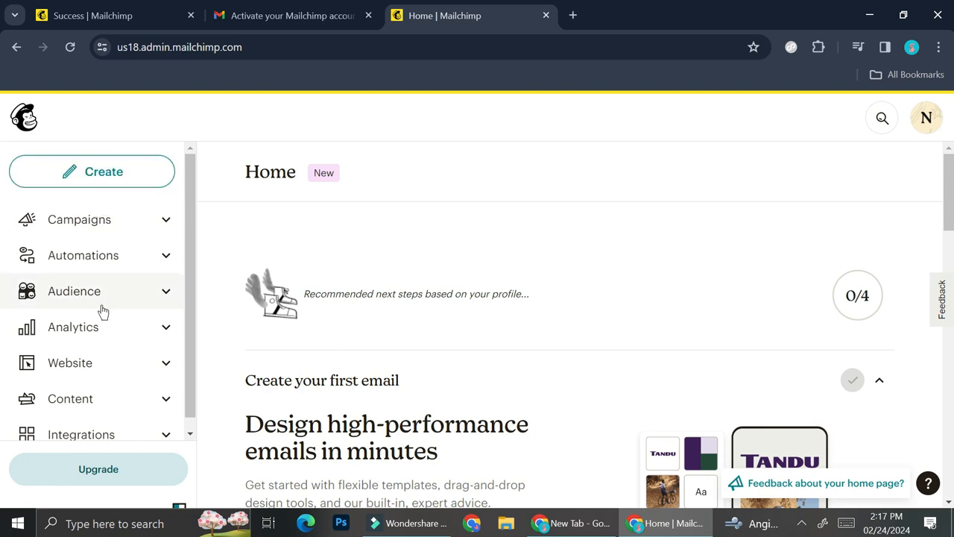
View the Campaigns page and the Automations overview of customer journeys.
scroll(102, 442, down, 1)
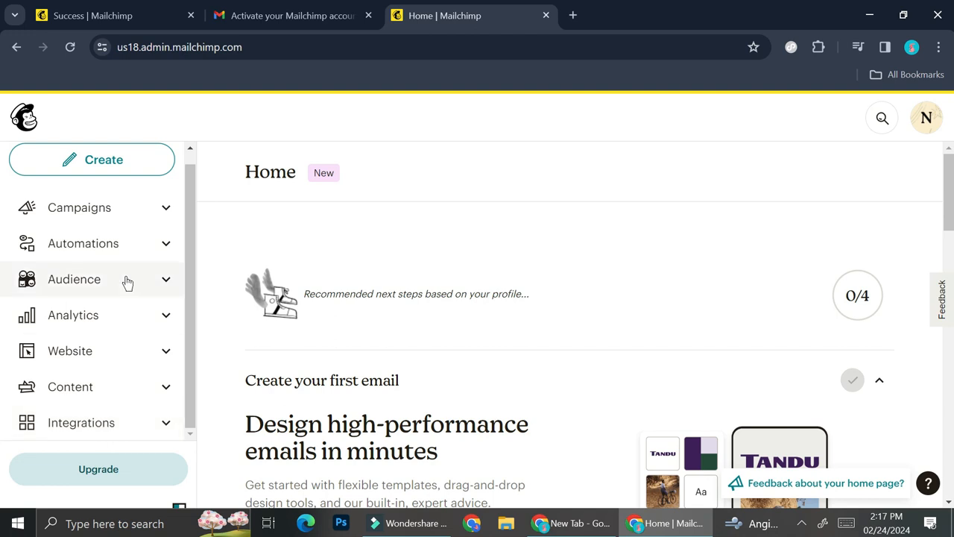
scroll(127, 282, up, 1)
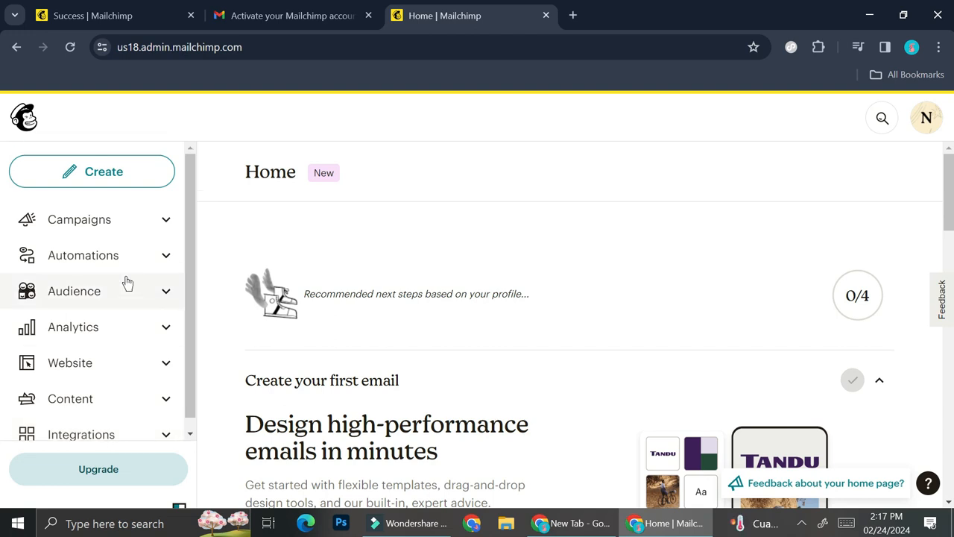
click(140, 216)
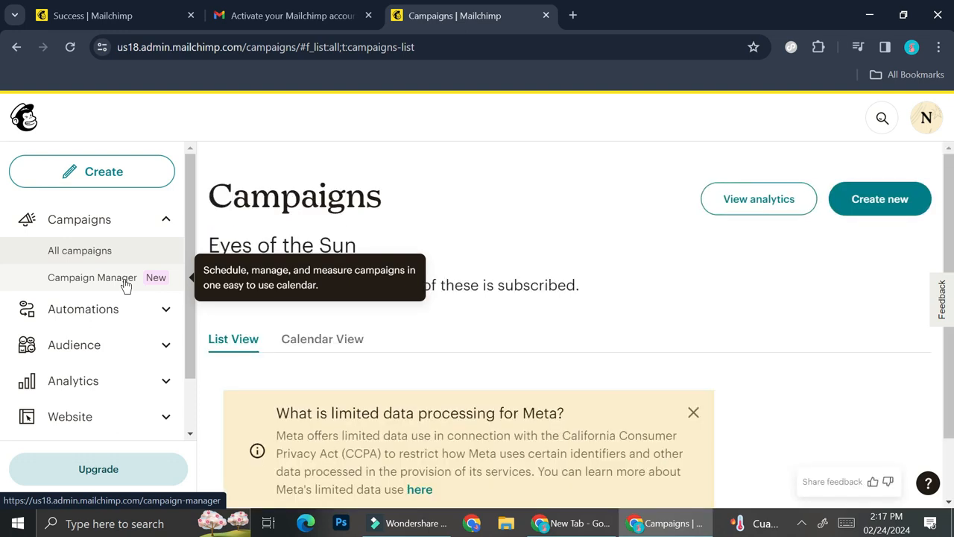
click(112, 313)
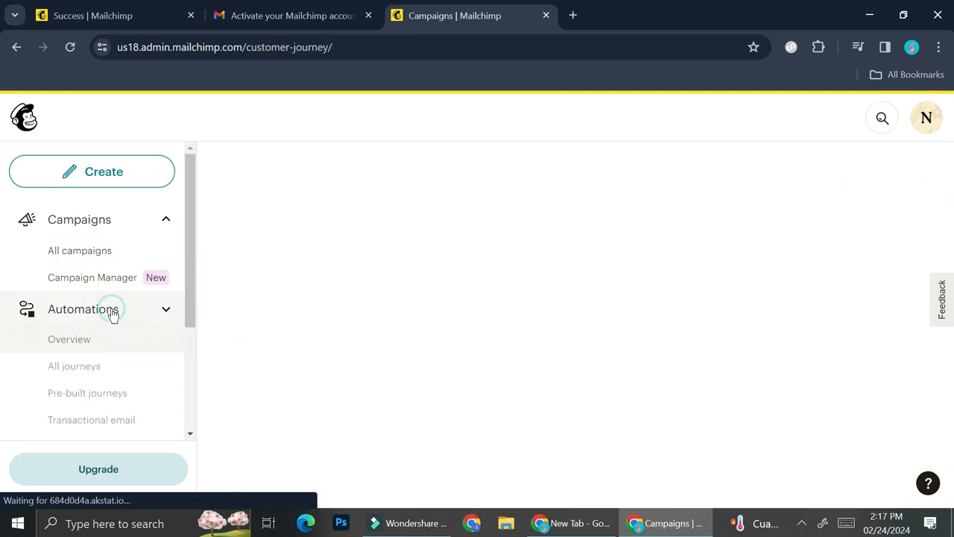
scroll(112, 313, down, 1)
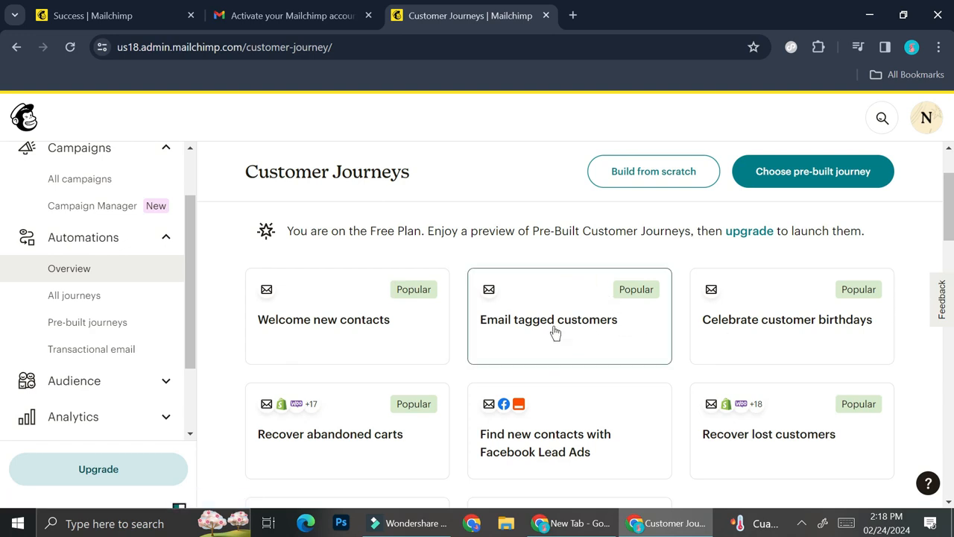
View the Audience dashboard and the table of all contacts in the audience.
click(86, 384)
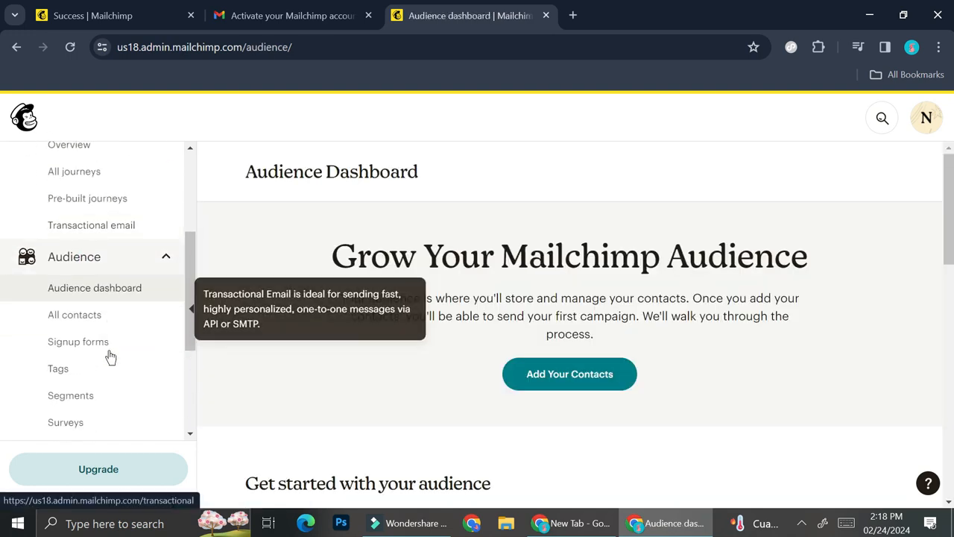
click(134, 322)
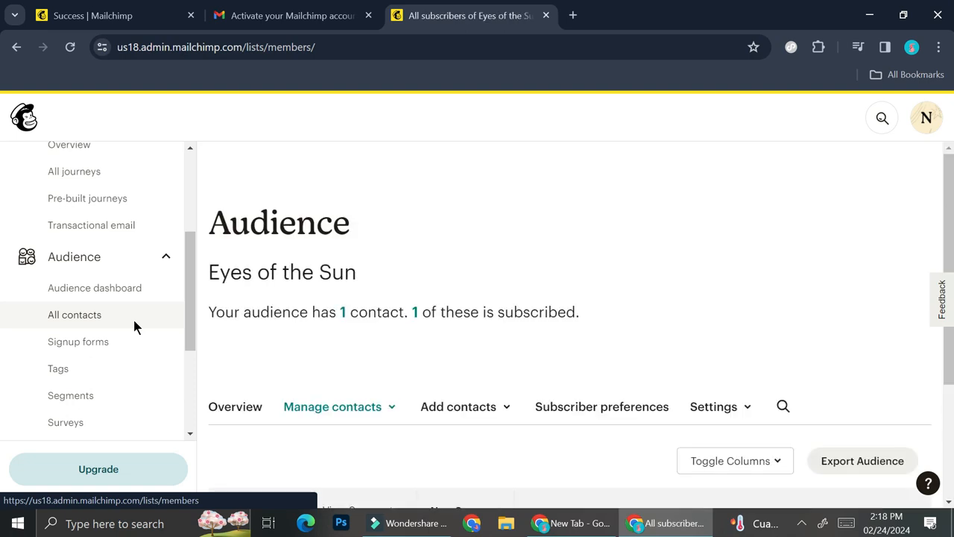
scroll(297, 311, down, 3)
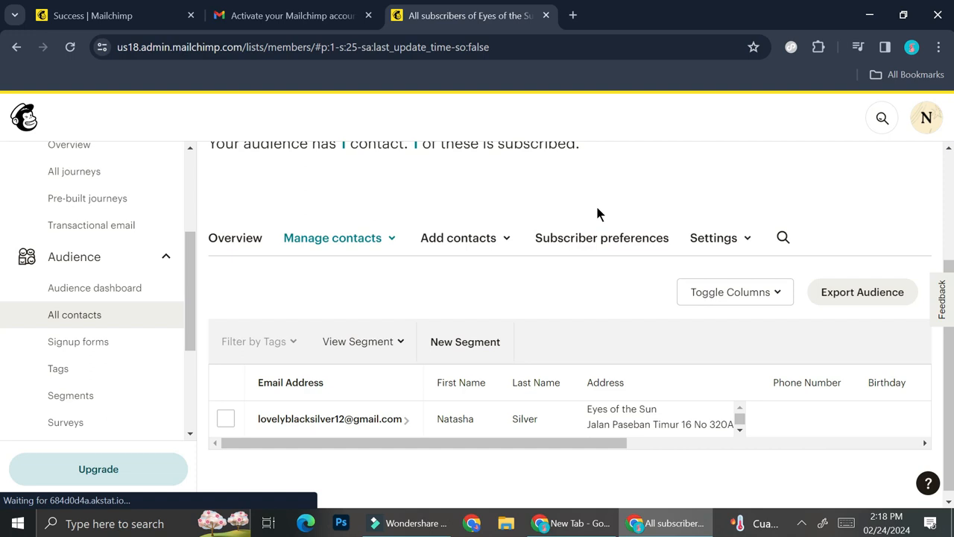
scroll(117, 326, down, 2)
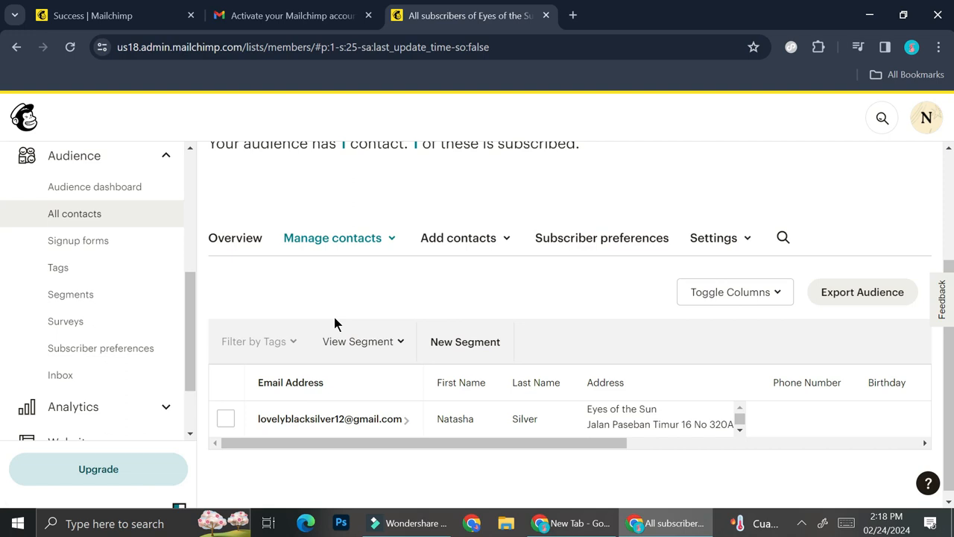
scroll(135, 358, down, 2)
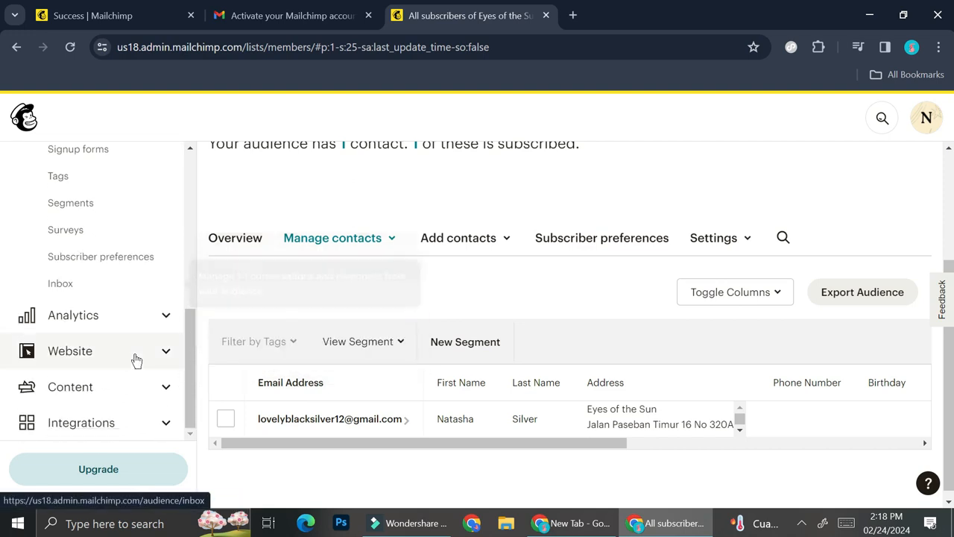
View the Analytics email dashboard, dismissing its sample-data introduction and the upgrade offer.
click(122, 313)
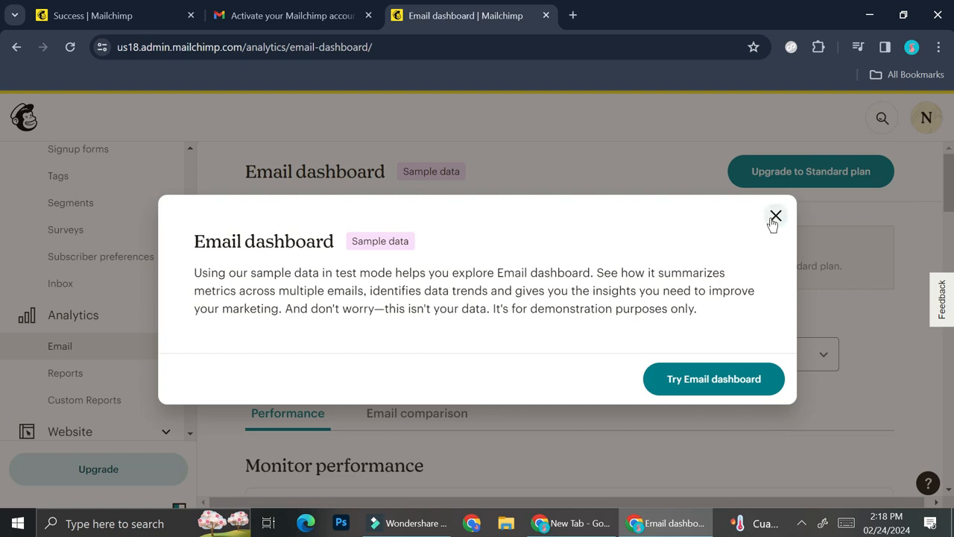
click(774, 220)
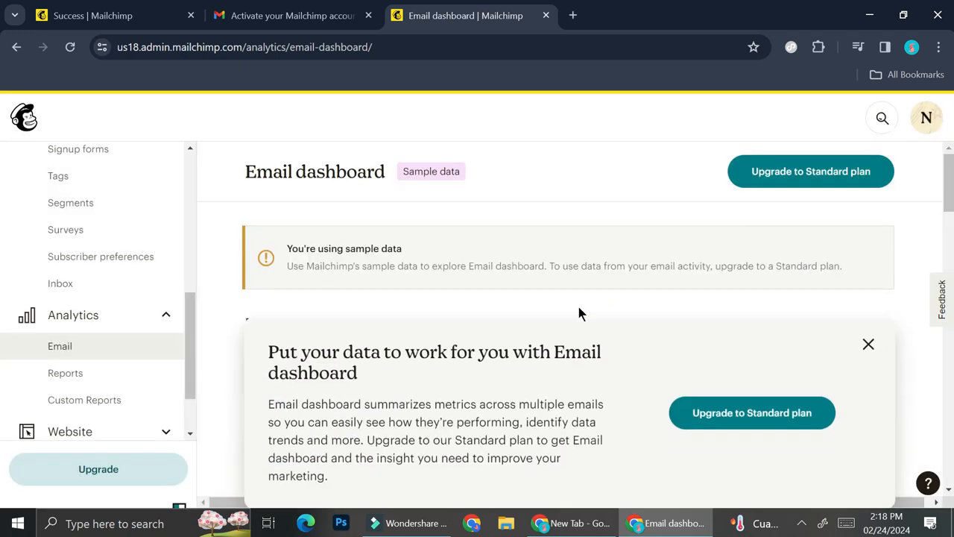
click(875, 343)
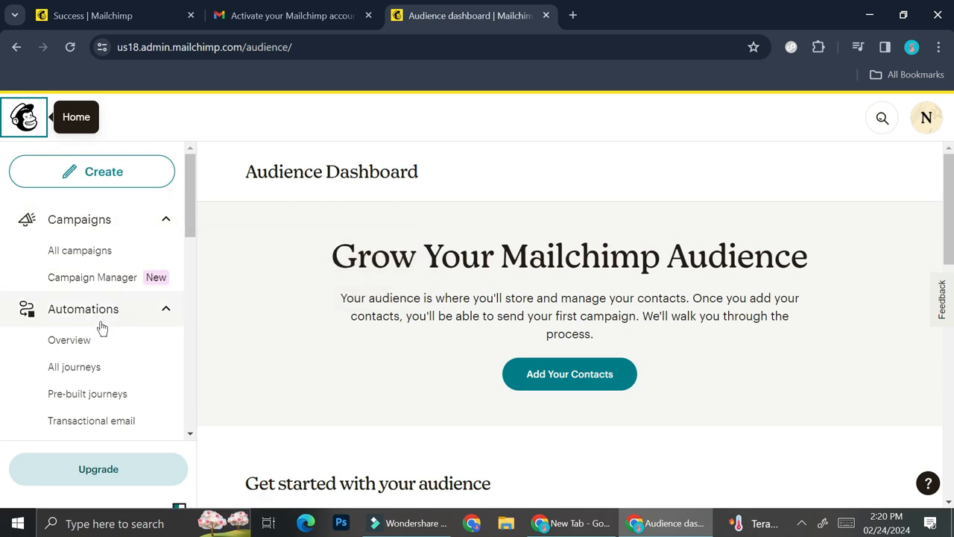
Start adding contacts to the audience from the Audience dashboard.
scroll(97, 326, down, 3)
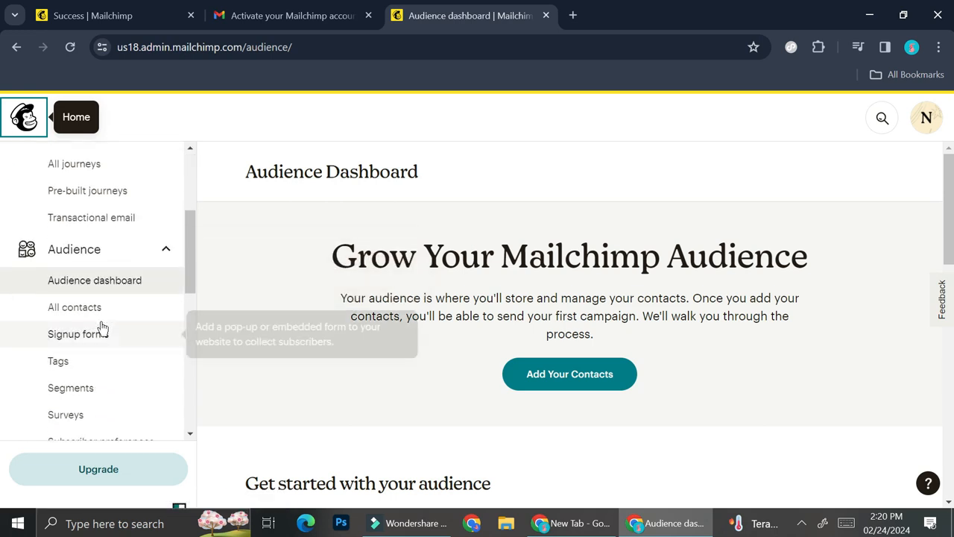
click(100, 257)
click(98, 266)
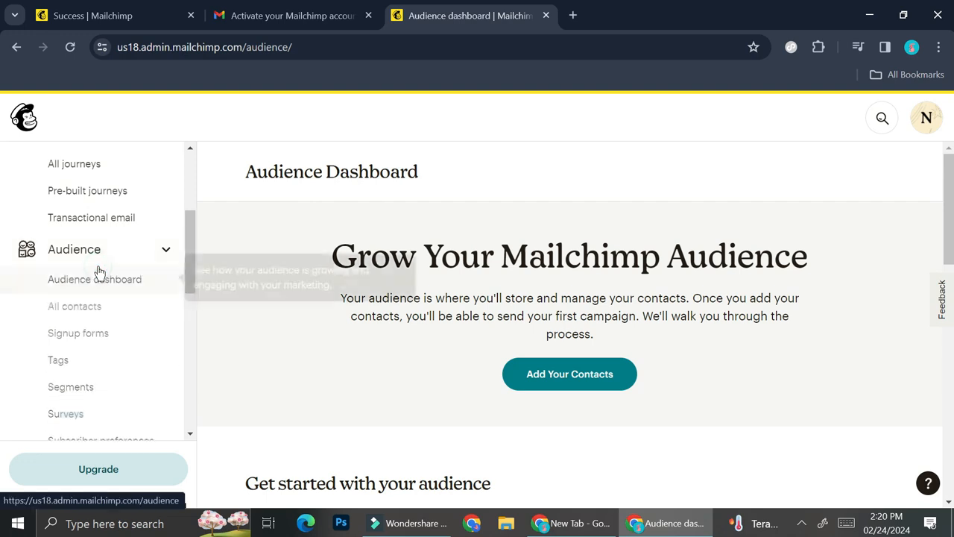
click(108, 284)
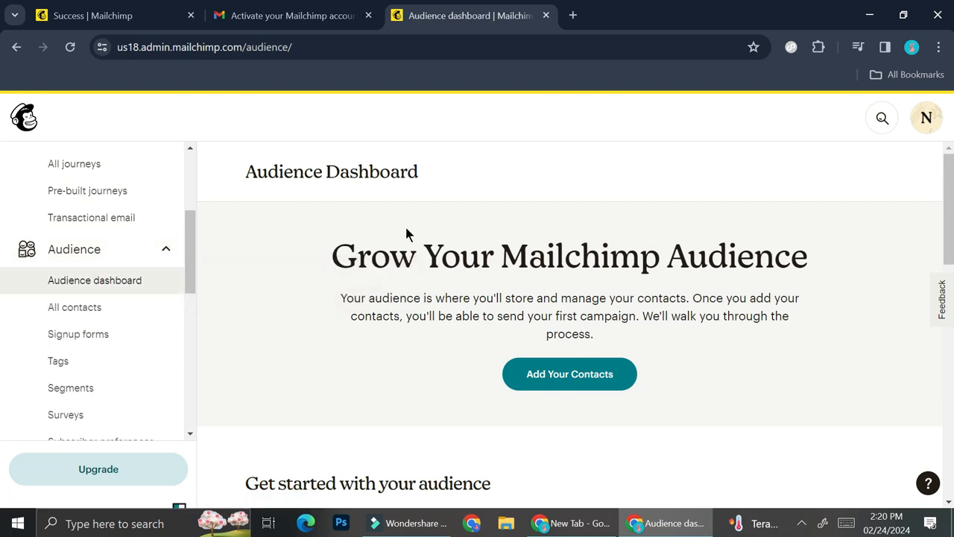
click(604, 366)
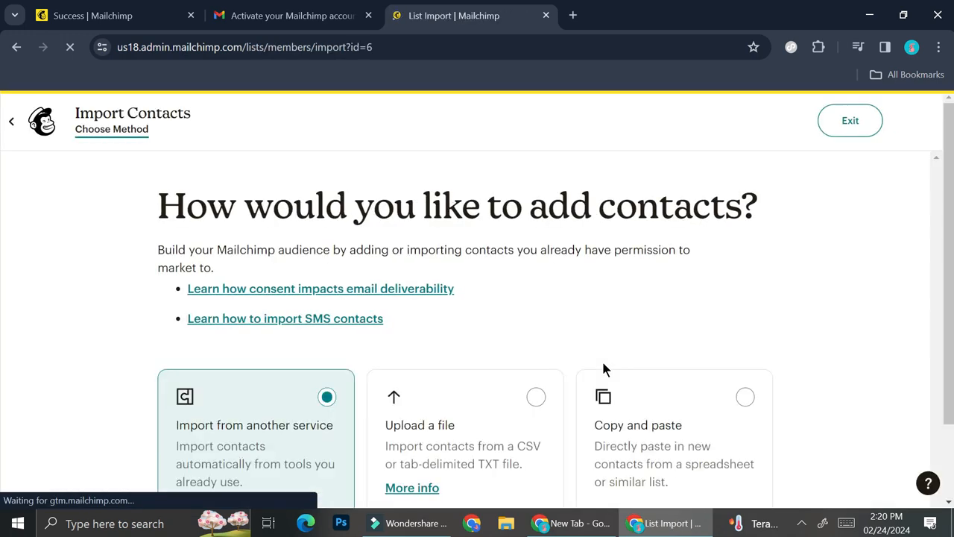
Use the copy and paste import method, enter three contacts' emails, names and street addresses one per line, and proceed to organizing them.
scroll(604, 367, down, 1)
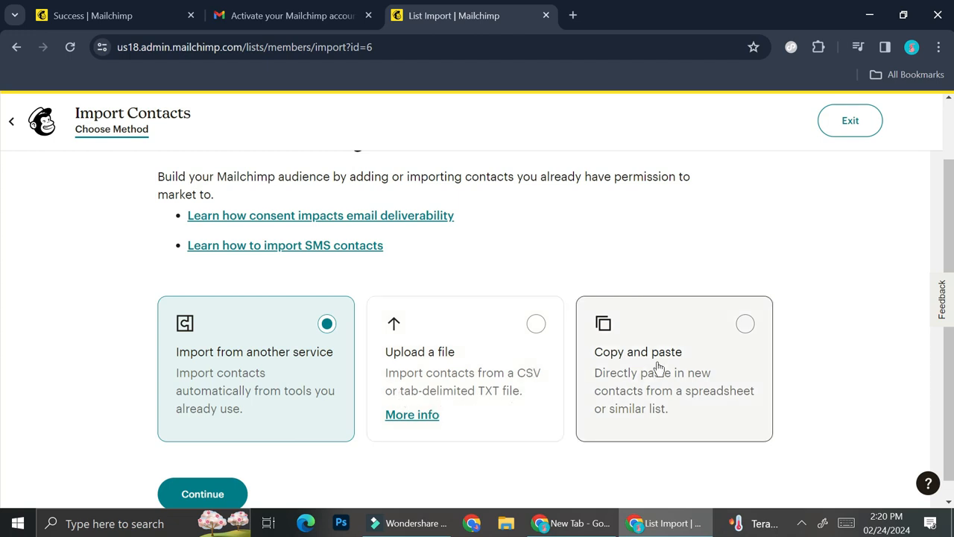
click(728, 333)
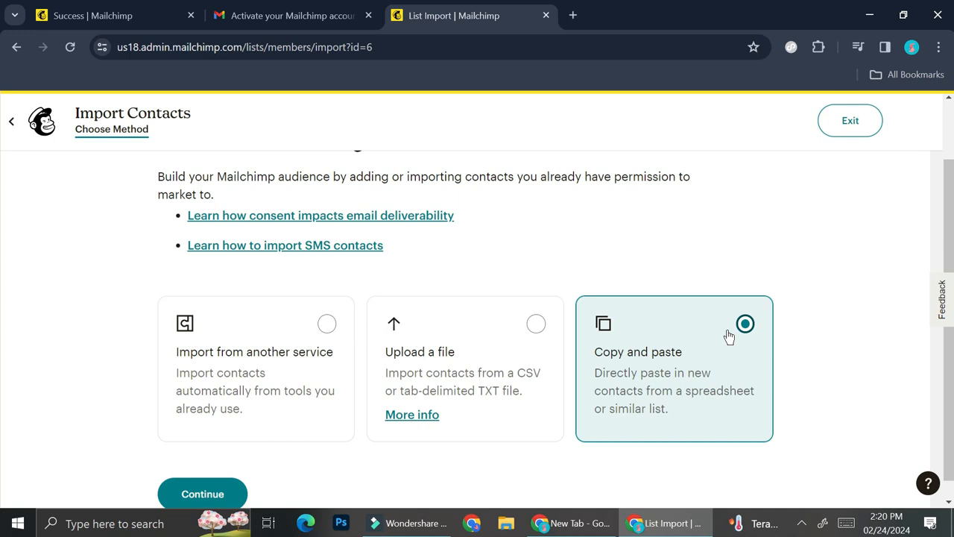
scroll(514, 398, down, 1)
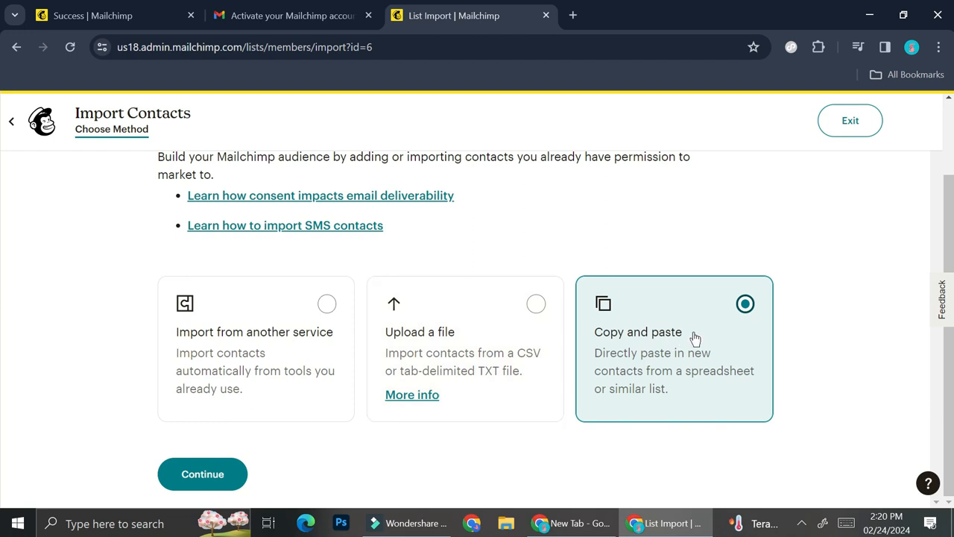
click(180, 474)
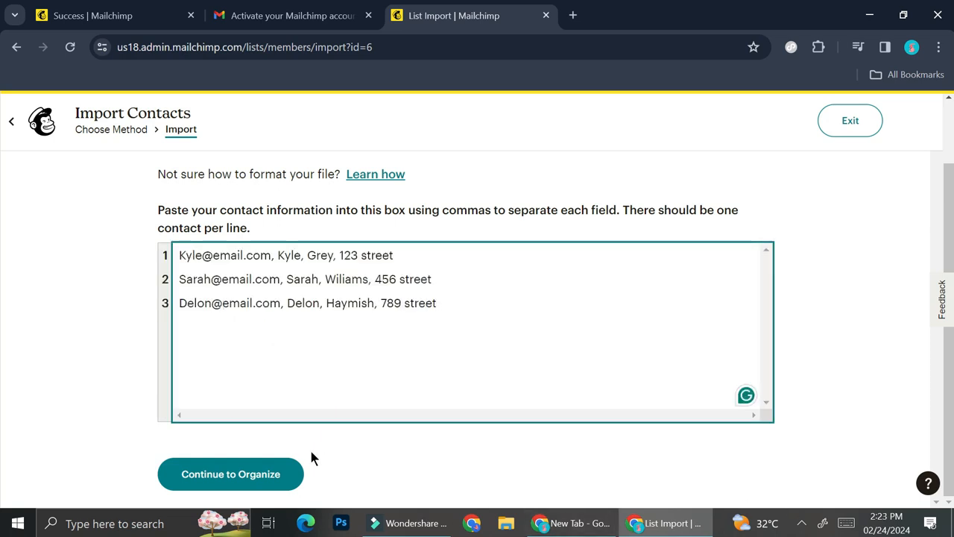
click(269, 475)
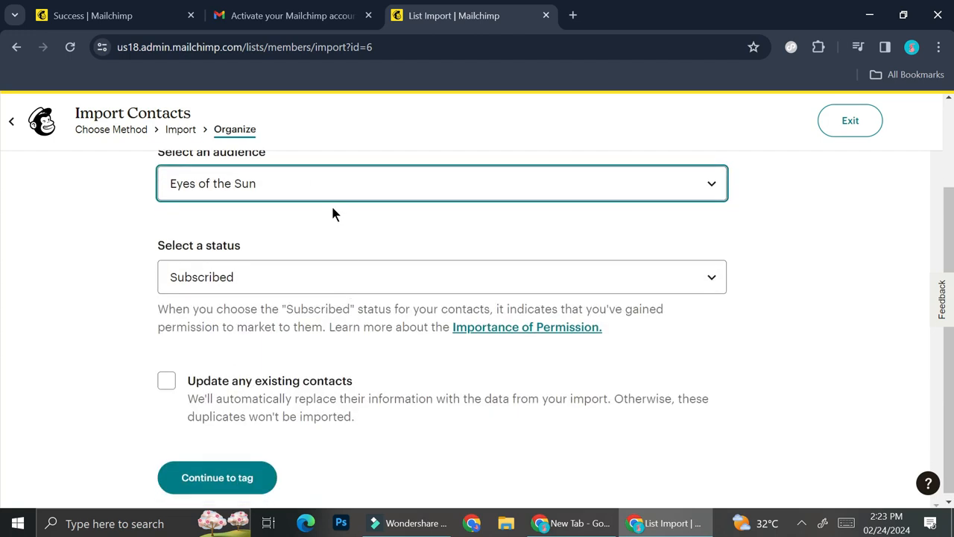
Set the imported contacts' status to Non-Subscribed, leave updating of existing contacts off, and proceed to tagging.
click(334, 270)
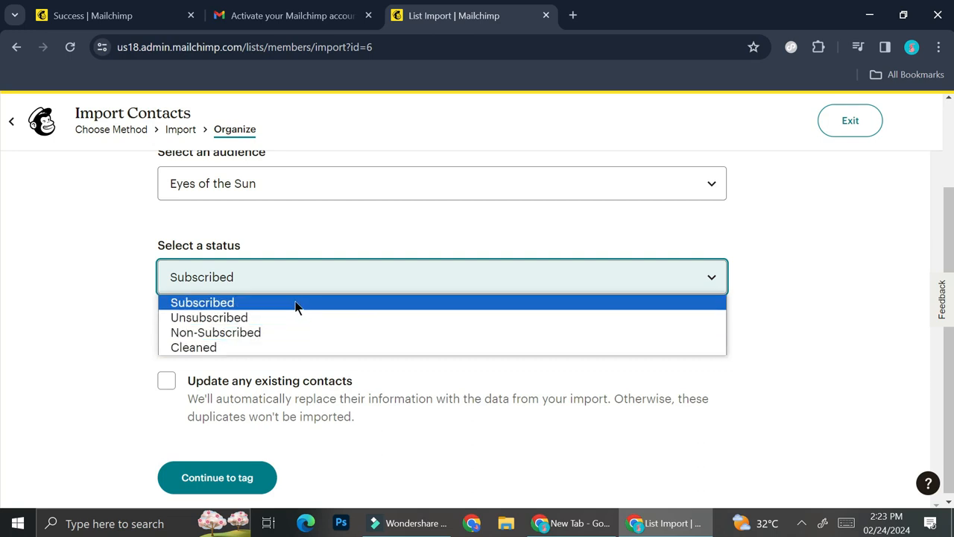
click(267, 331)
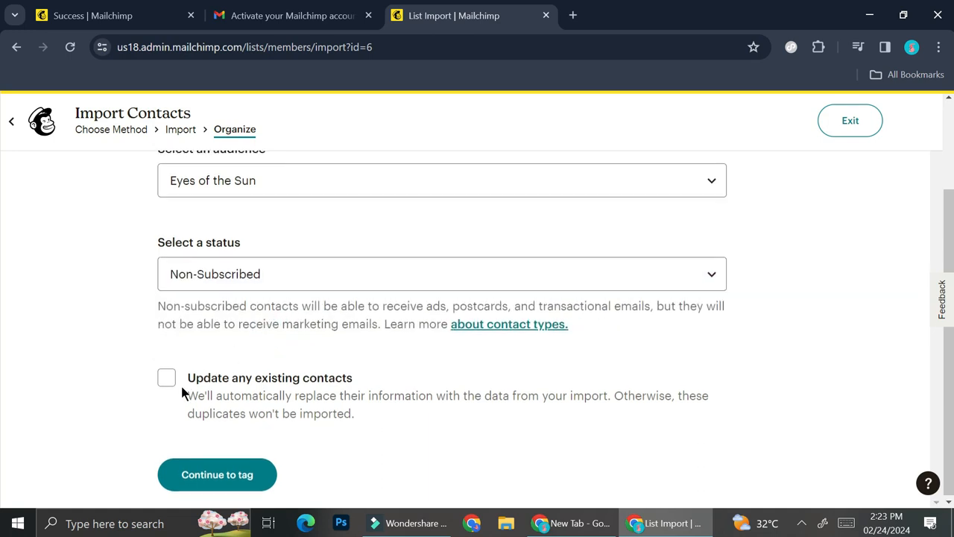
click(198, 473)
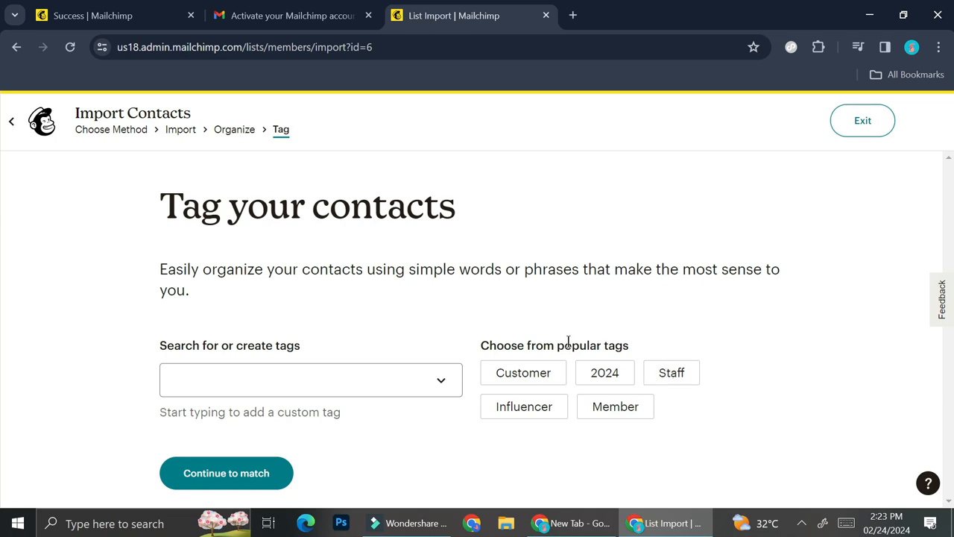
Tag the imported contacts with the popular tag Customer and a new custom tag "partner", and proceed to matching the columns.
click(509, 373)
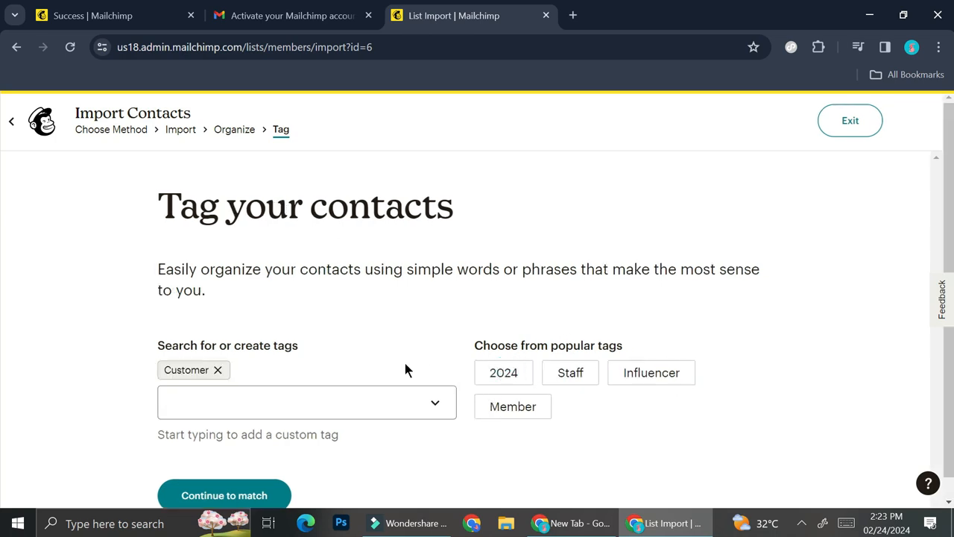
scroll(405, 371, down, 1)
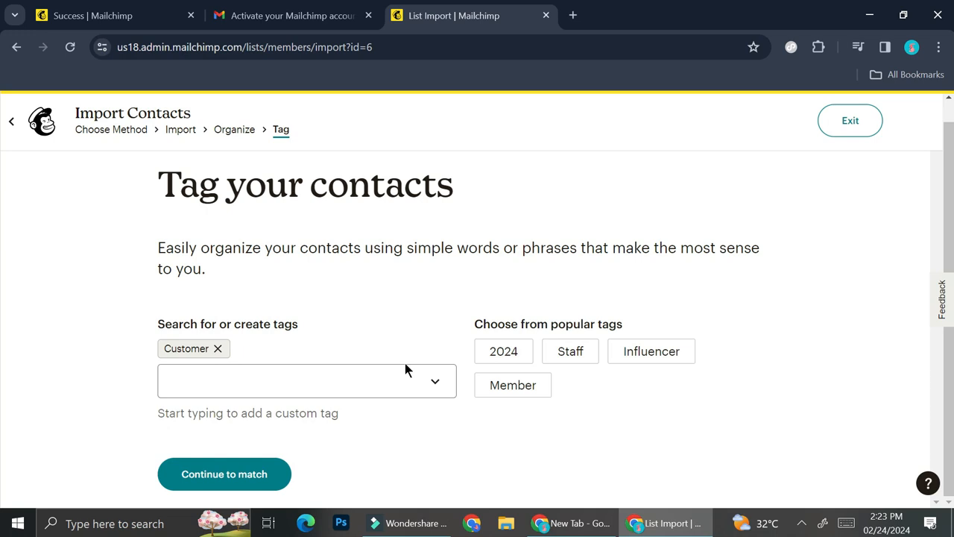
click(334, 376)
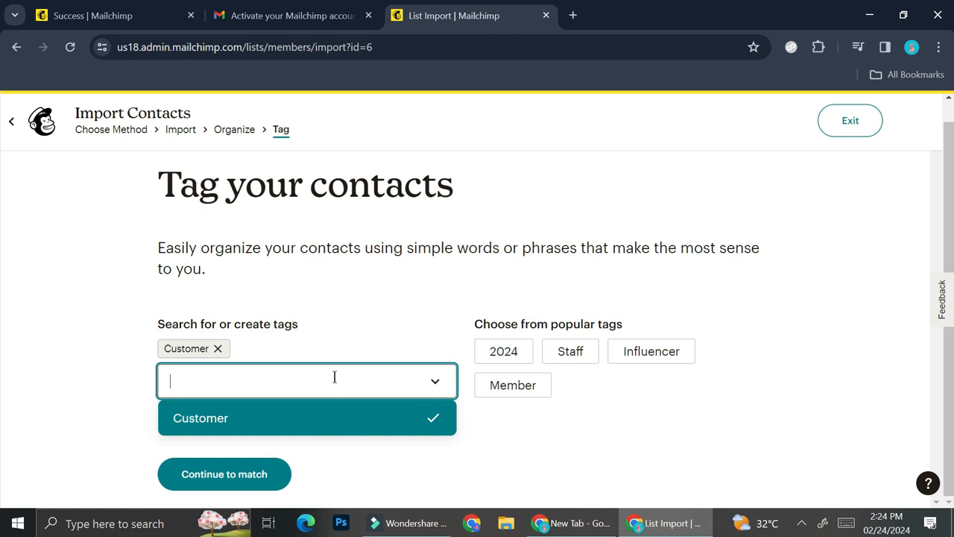
text(partner)
click(342, 415)
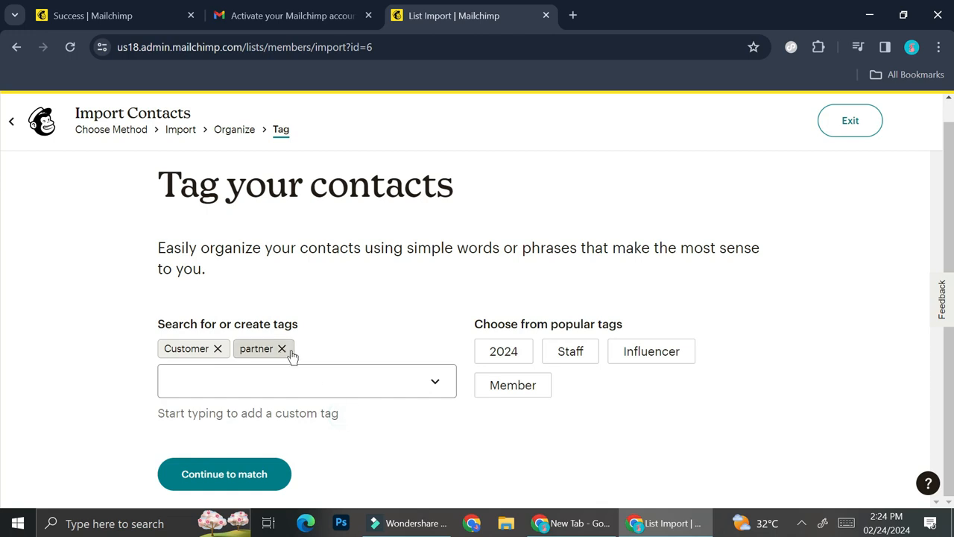
click(246, 486)
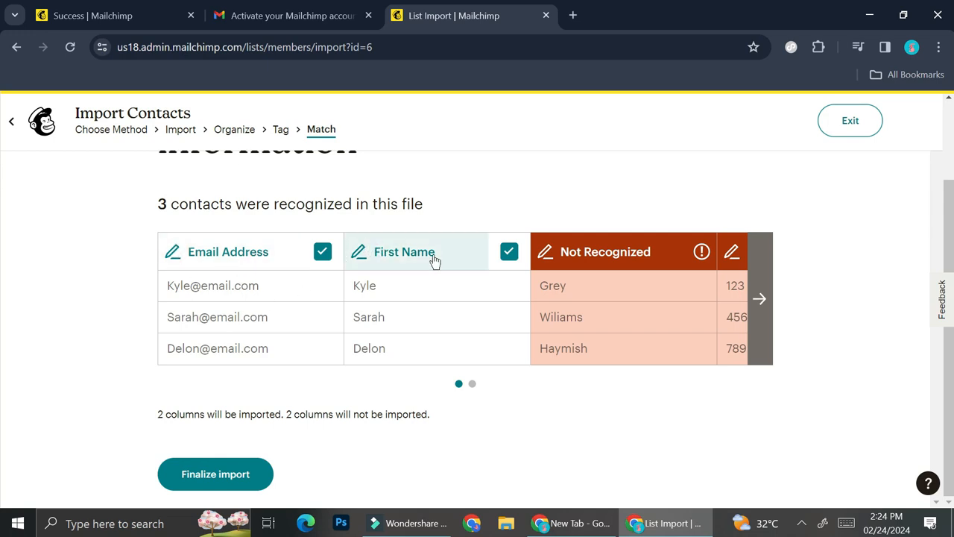
Match the unrecognized surname column to the Last Name (LNAME) field.
mouse_move(667, 249)
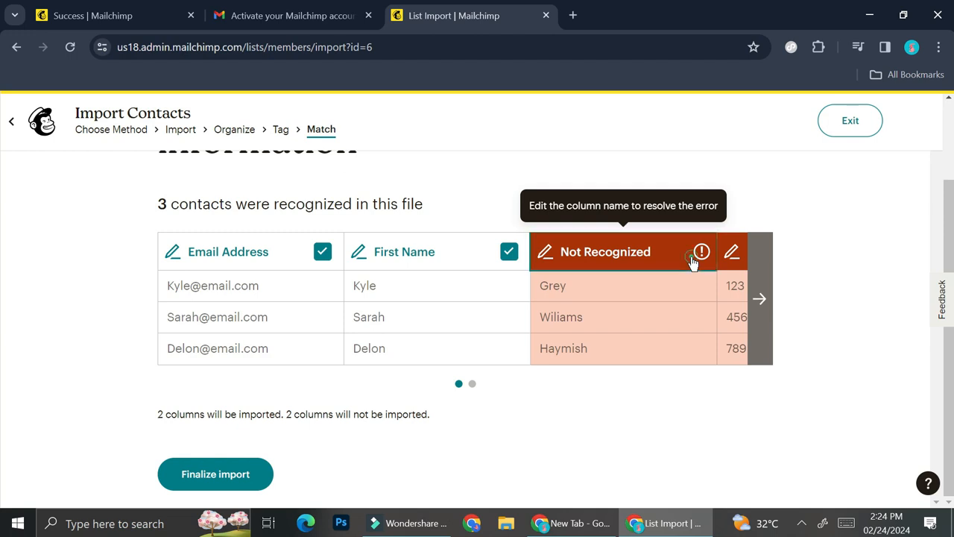
click(693, 262)
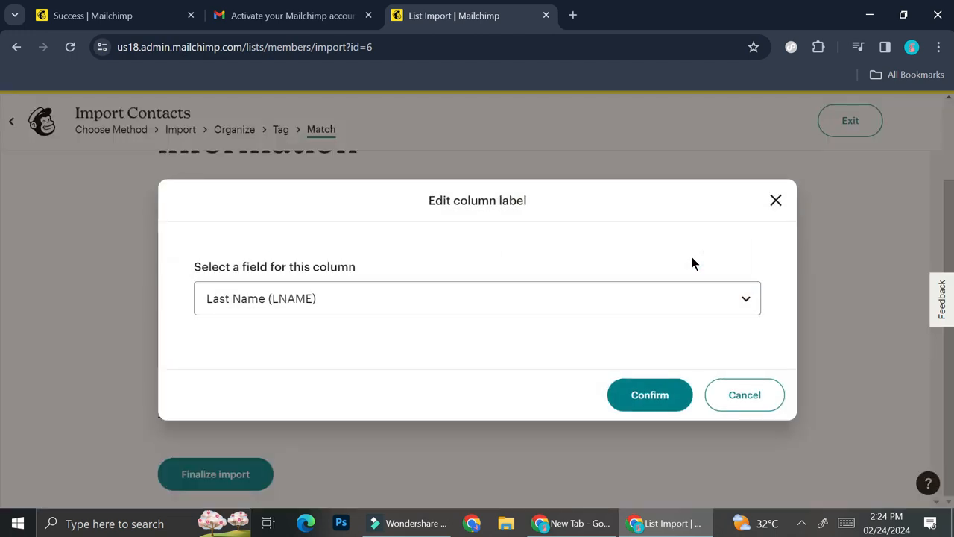
click(634, 318)
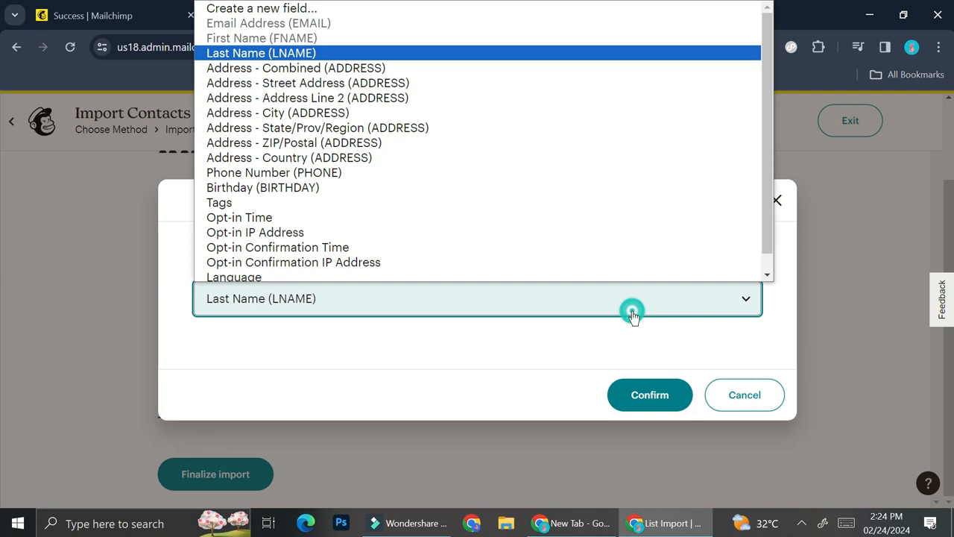
click(370, 55)
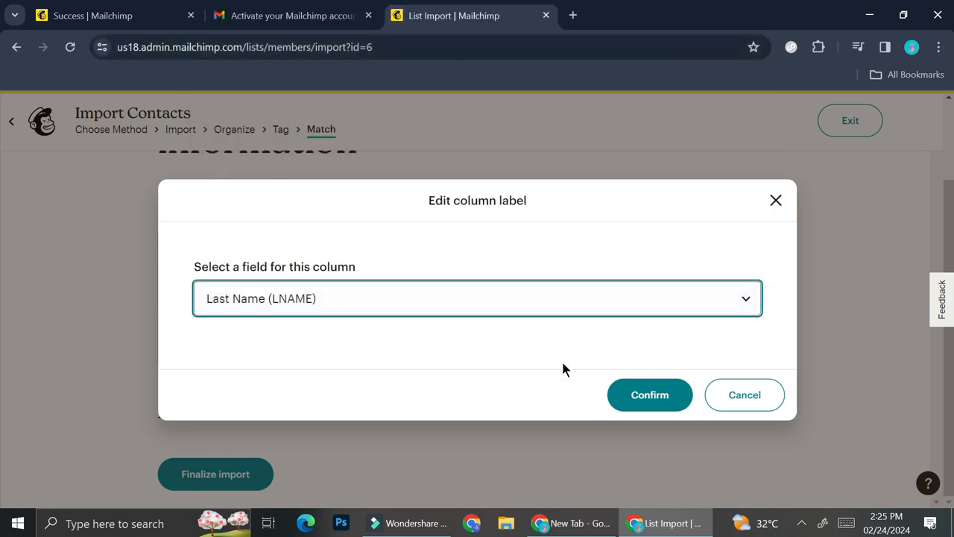
click(625, 401)
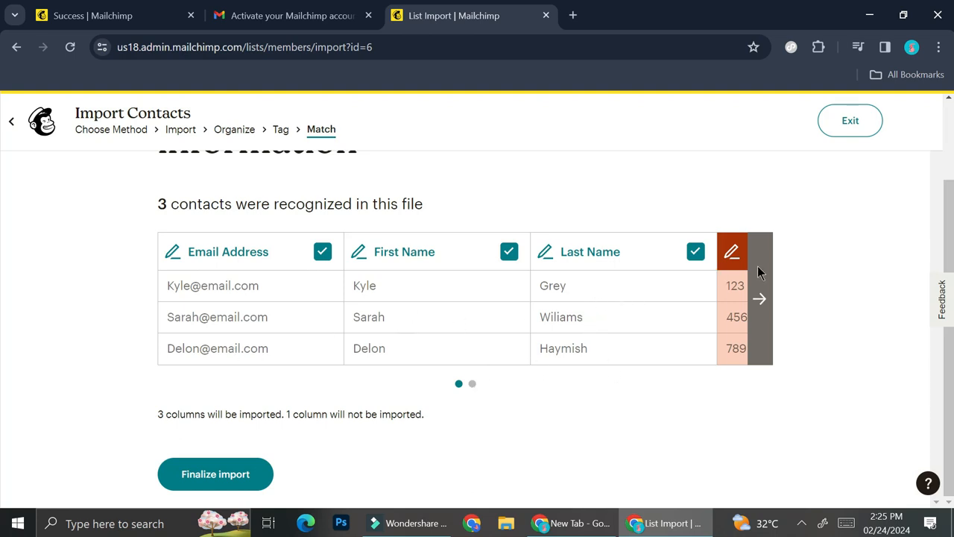
Match the unrecognized street column to the Address - Combined field and return to the first columns.
click(761, 298)
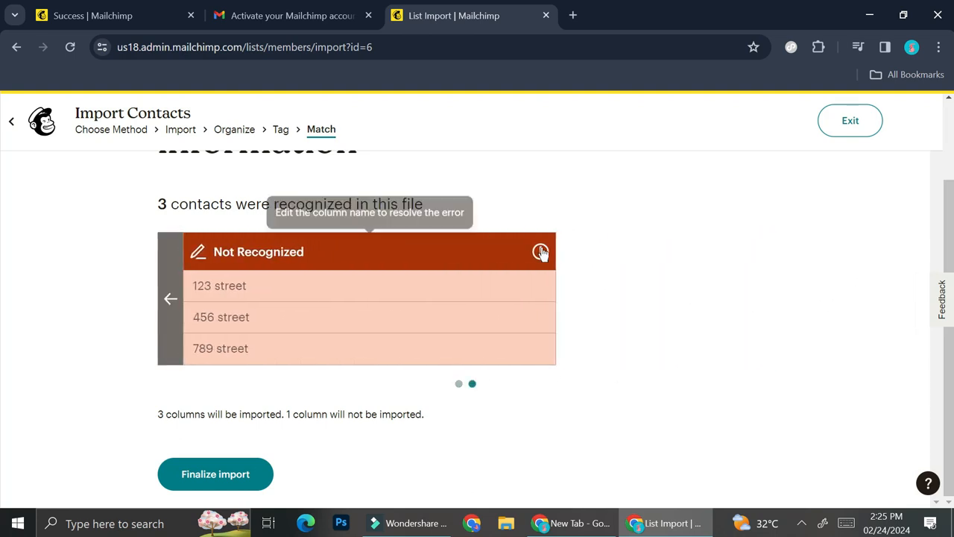
click(541, 252)
click(639, 408)
click(61, 299)
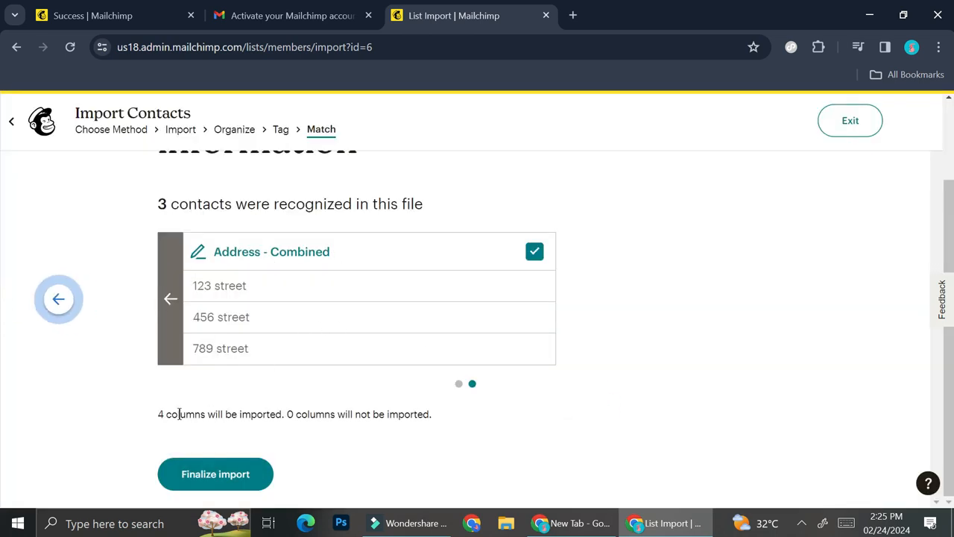
click(170, 282)
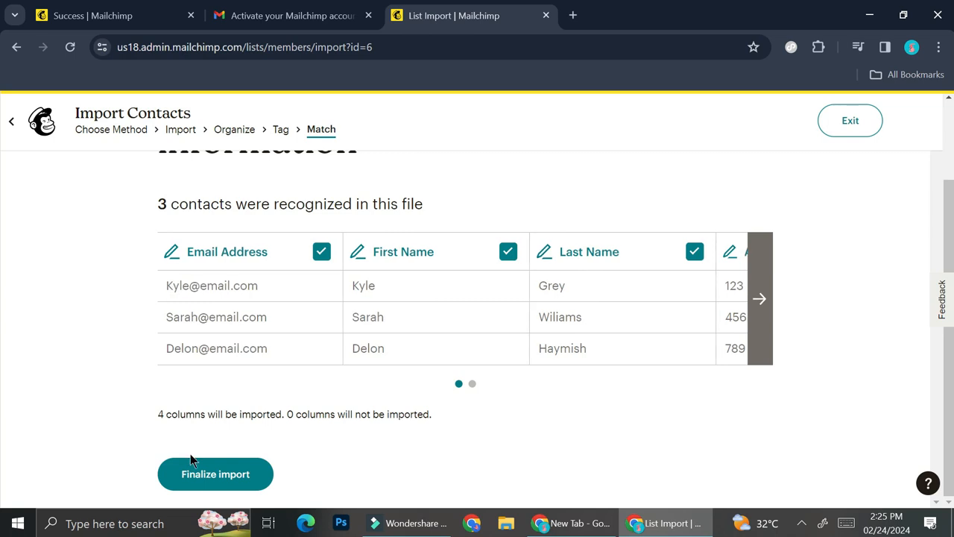
Finalize and complete the import into the "Eyes of the Sun" audience, and view its contacts.
click(209, 474)
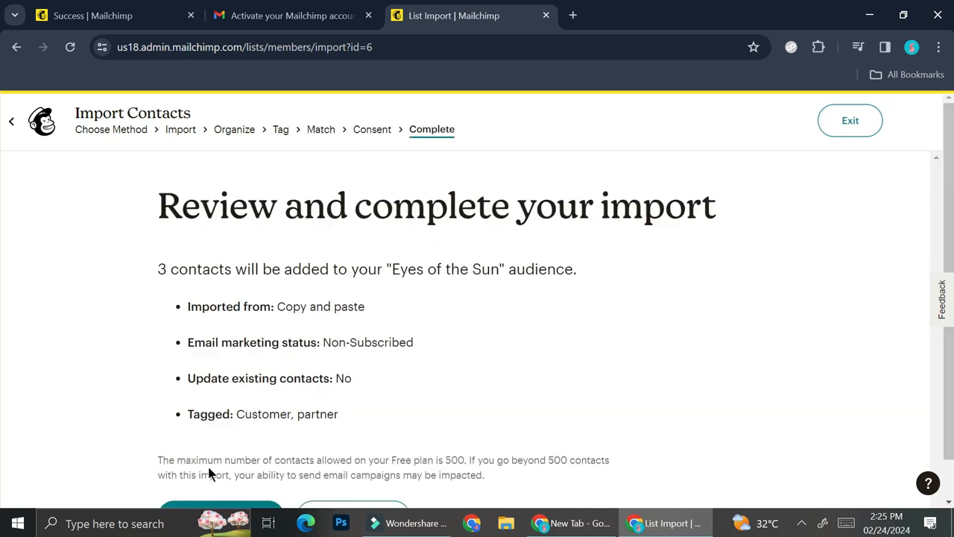
scroll(342, 375, down, 1)
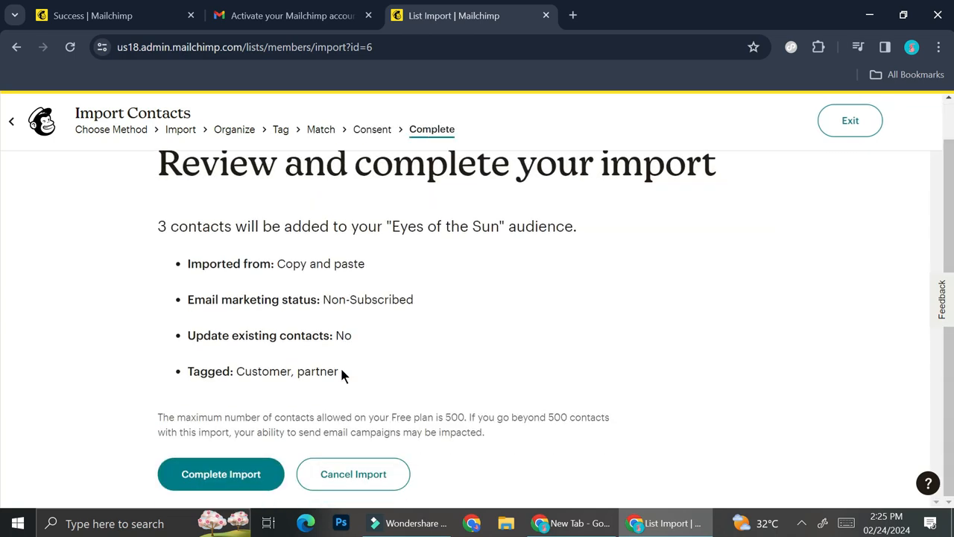
click(259, 474)
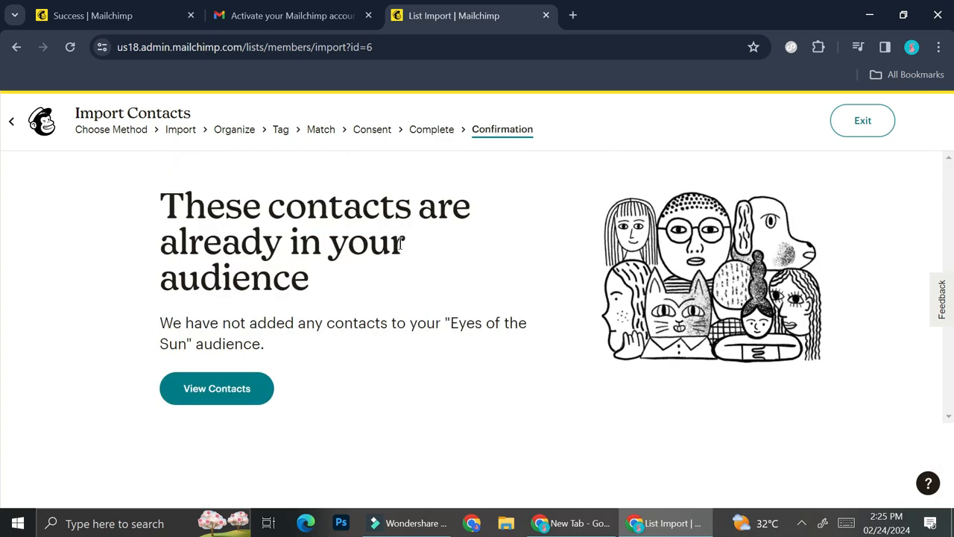
click(241, 389)
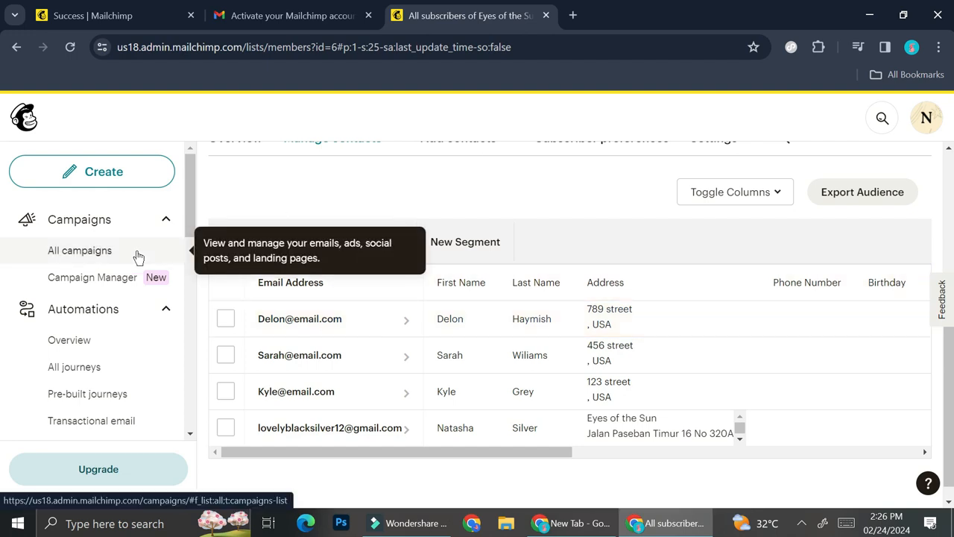
Look through the content types that can be created and start a new email from a template.
click(119, 184)
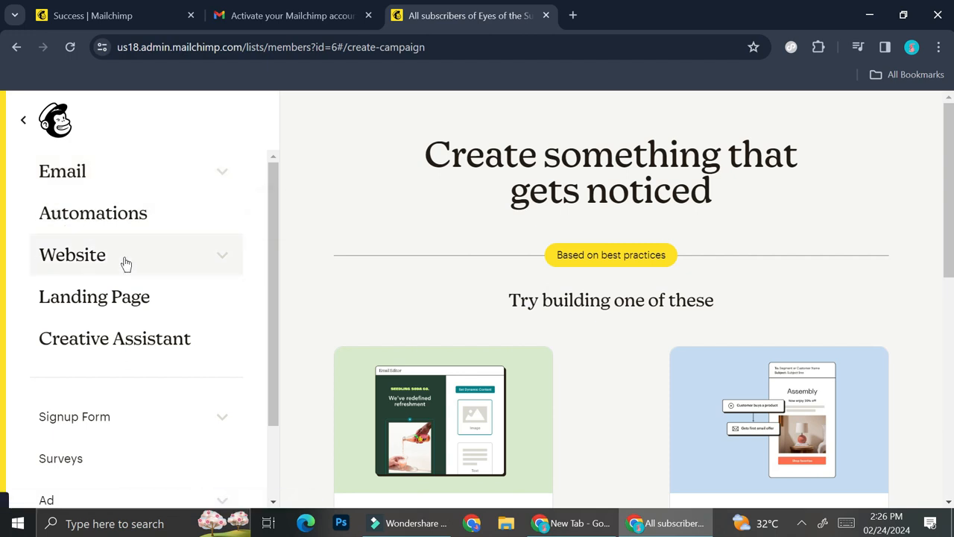
scroll(124, 264, down, 2)
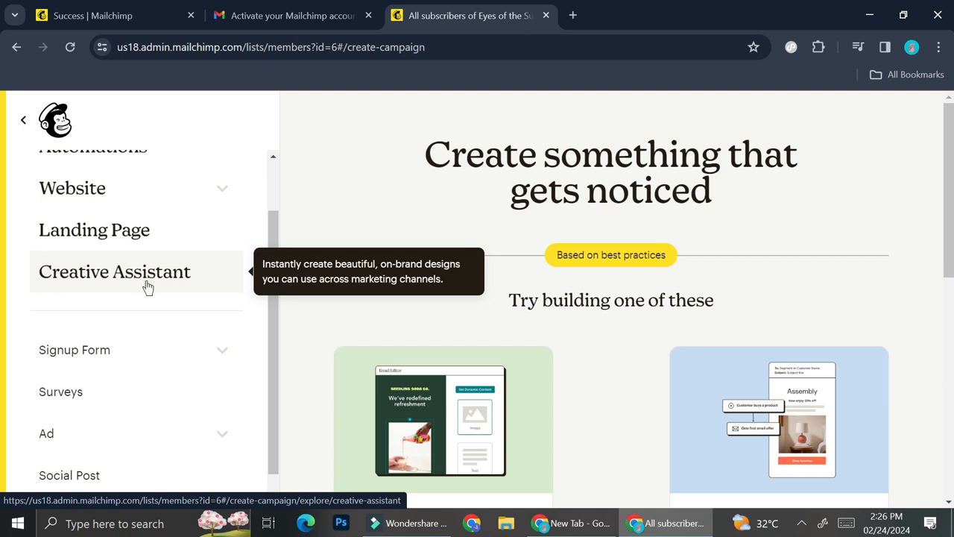
scroll(148, 288, up, 2)
click(102, 164)
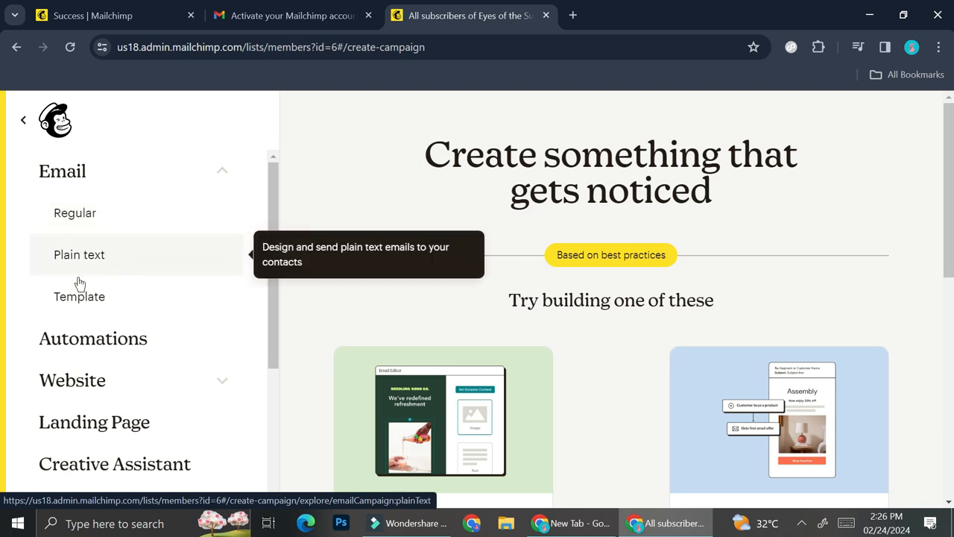
click(127, 308)
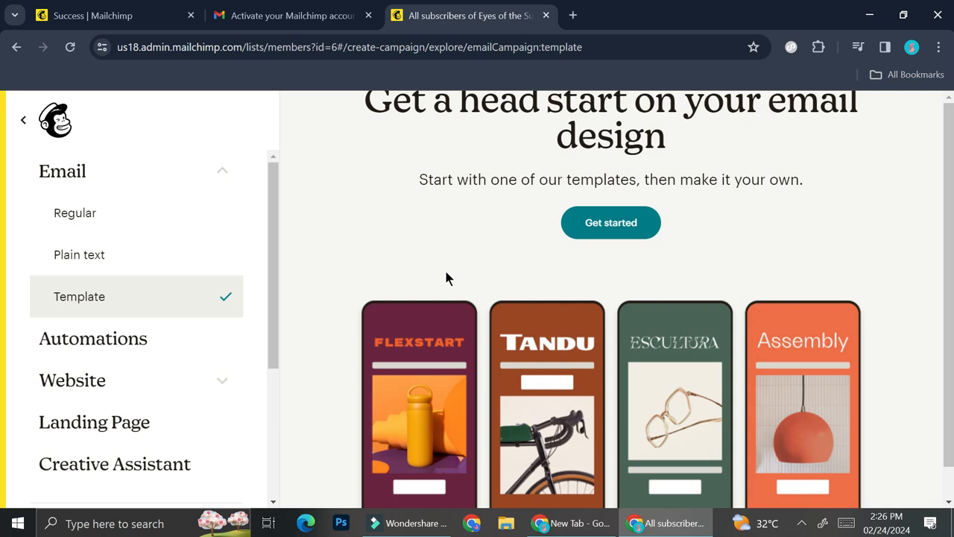
scroll(446, 278, down, 1)
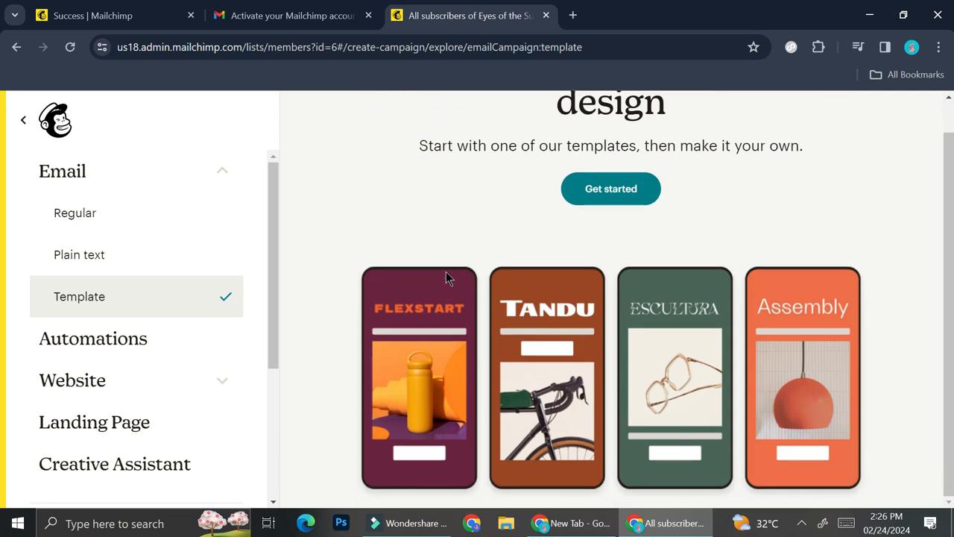
scroll(549, 208, up, 1)
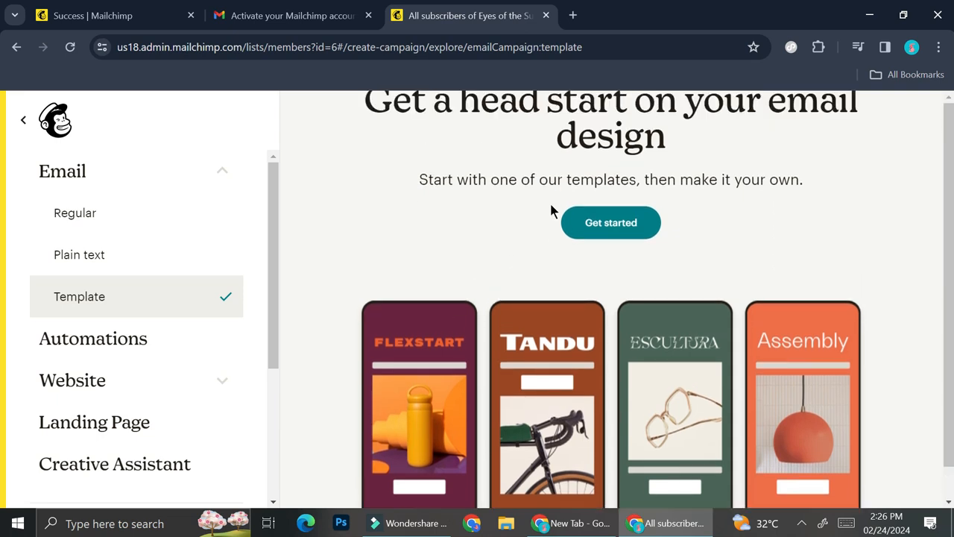
click(613, 237)
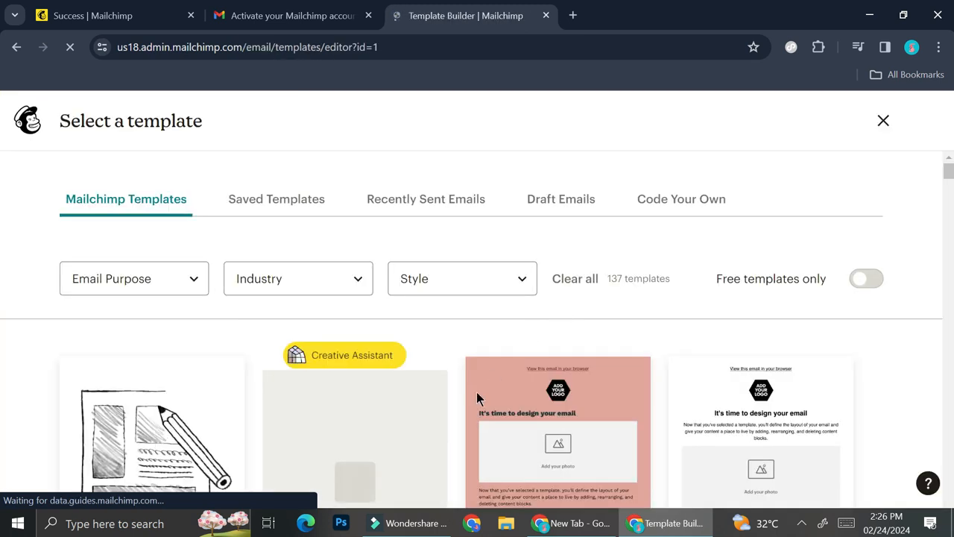
Browse the Mailchimp templates and filter them by email purpose, the E-commerce & Retail industry and the Minimalist style.
scroll(477, 391, down, 2)
scroll(476, 389, down, 1)
scroll(476, 389, up, 3)
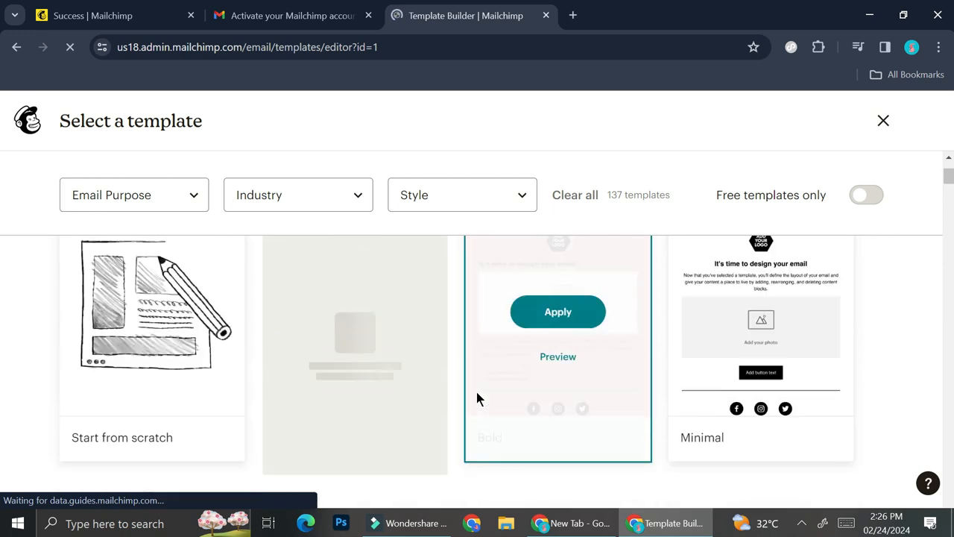
click(170, 281)
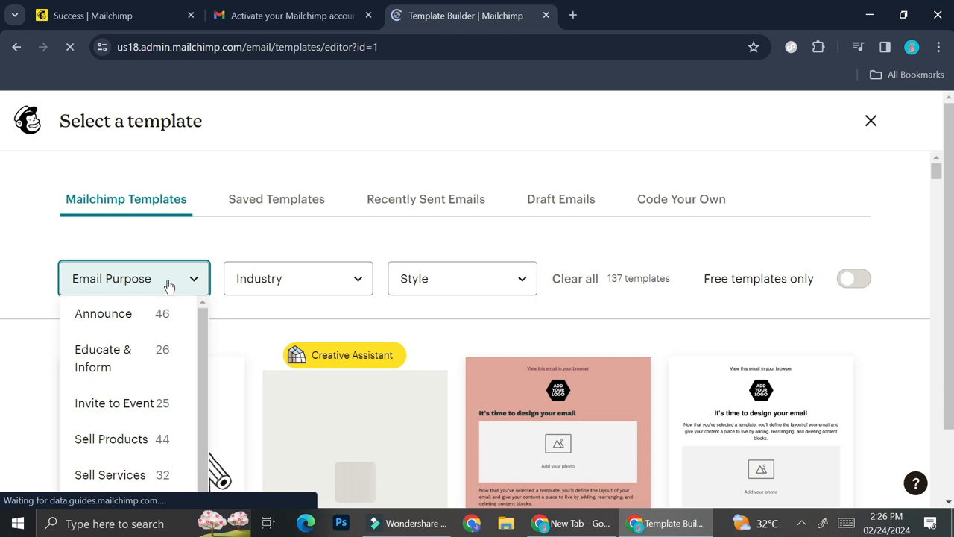
click(261, 282)
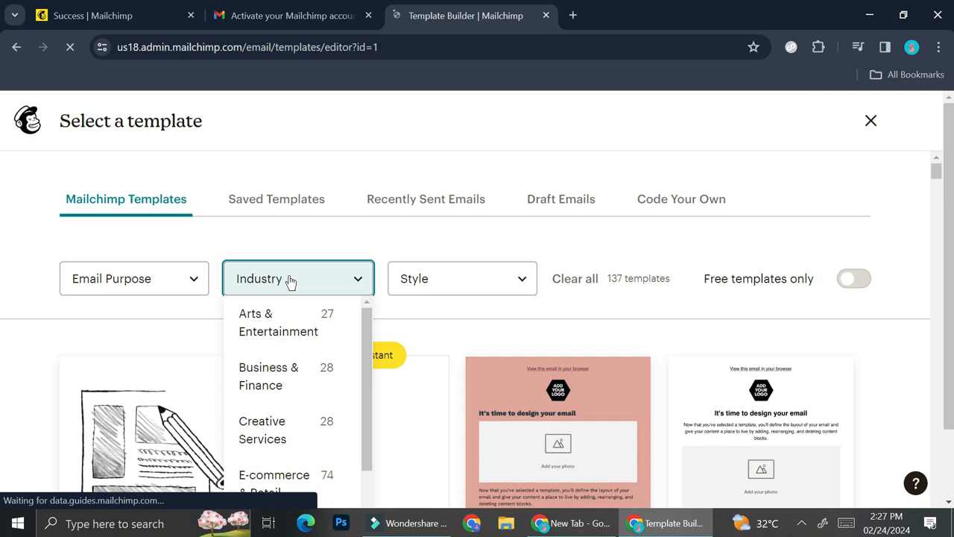
click(412, 279)
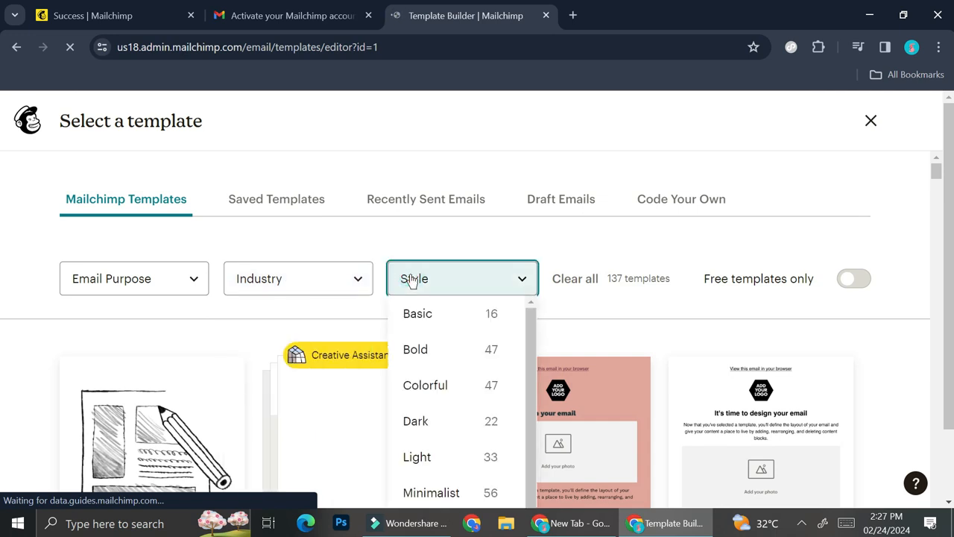
click(413, 279)
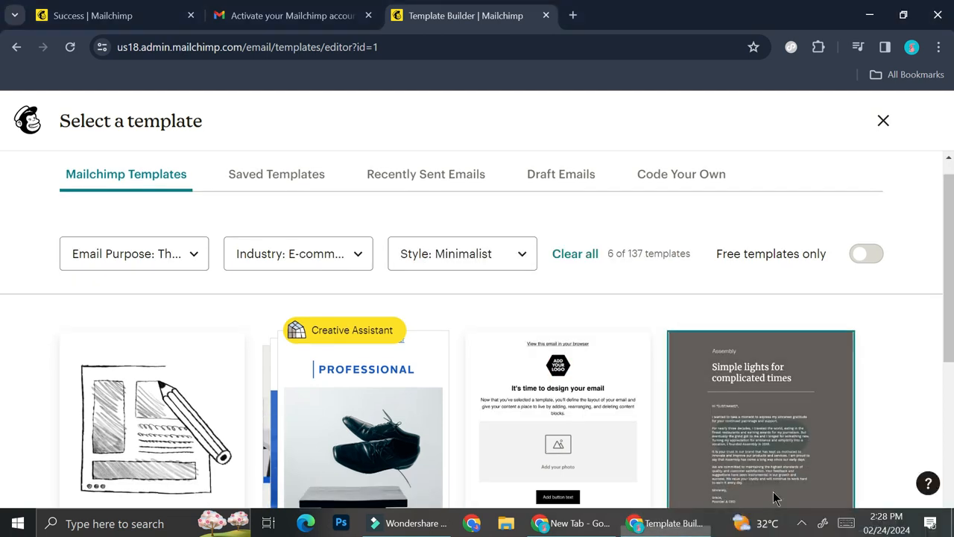
Limit the filtered templates to free ones only and look through the remaining designs.
mouse_move(812, 499)
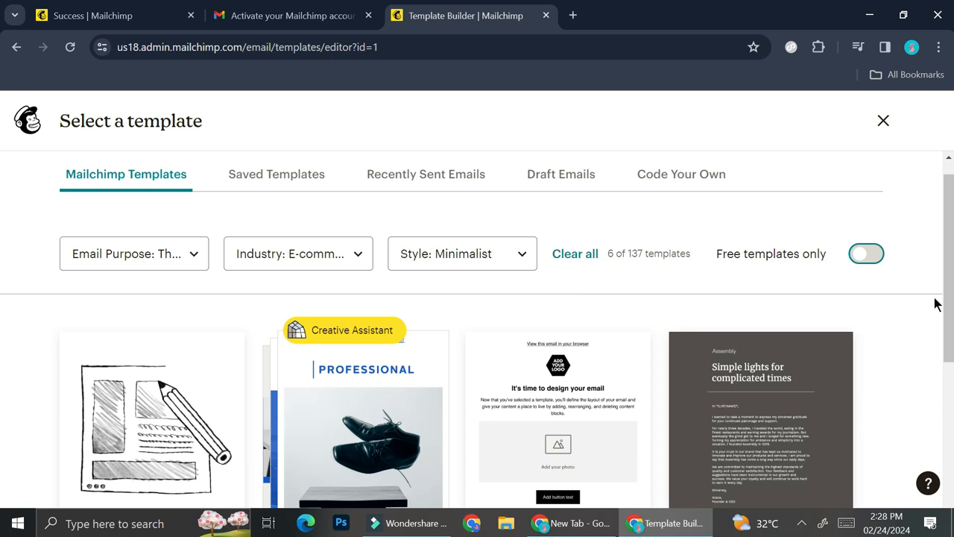
click(872, 254)
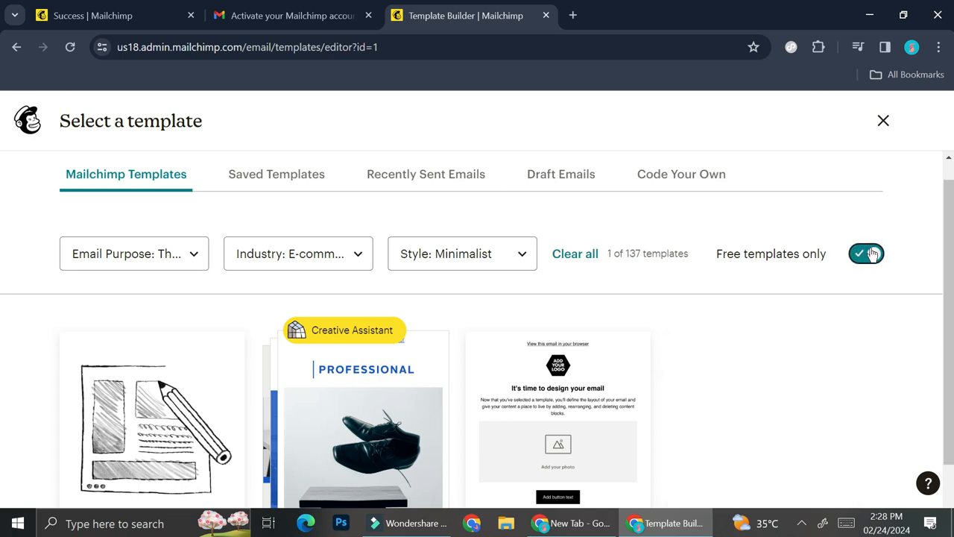
scroll(684, 341, down, 1)
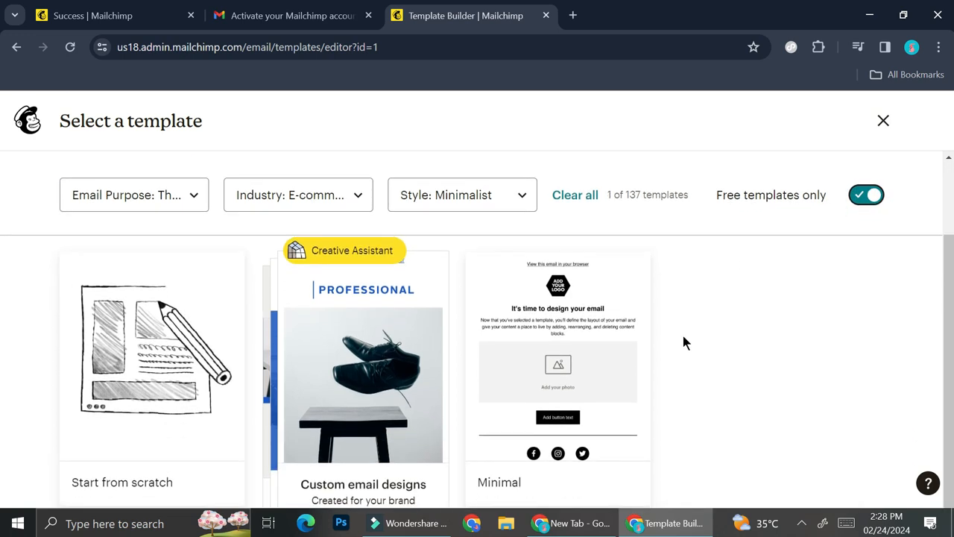
Apply the free Minimal template to start saving it as a new template.
mouse_move(589, 325)
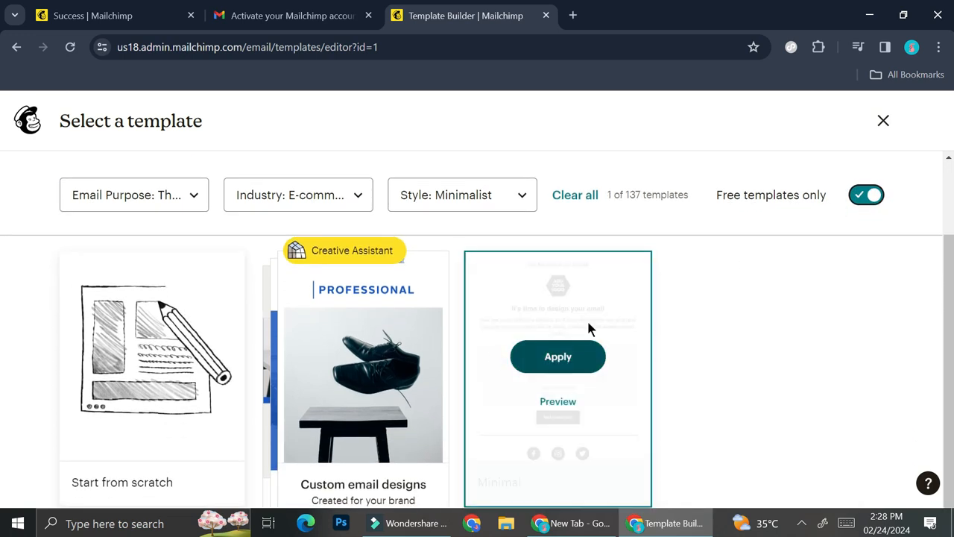
click(580, 361)
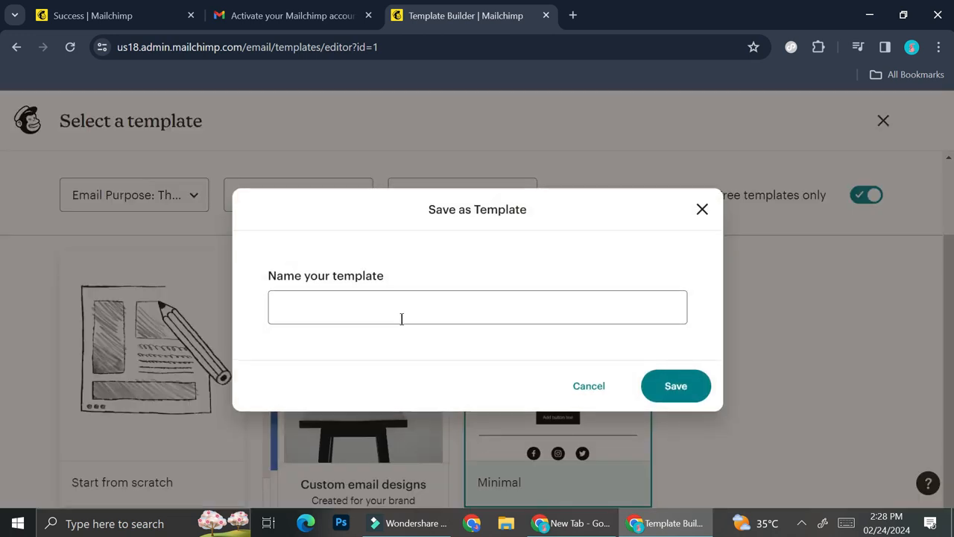
click(484, 301)
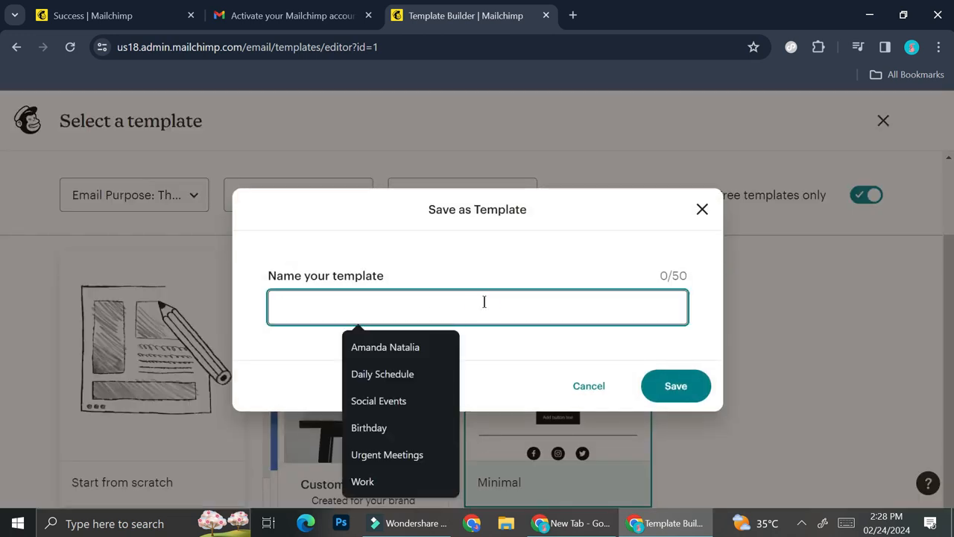
click(930, 353)
click(585, 359)
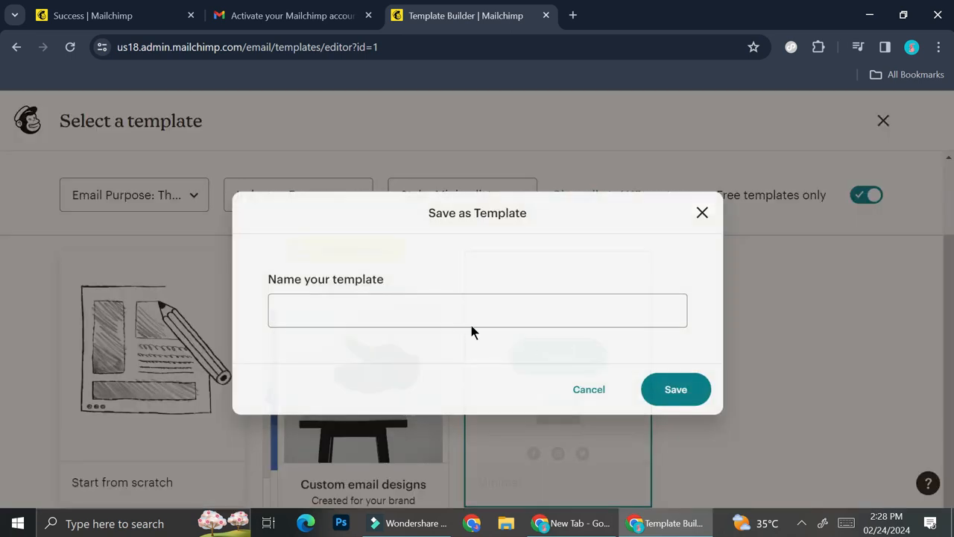
Name the template "Thank for your purchase" and save it.
click(332, 292)
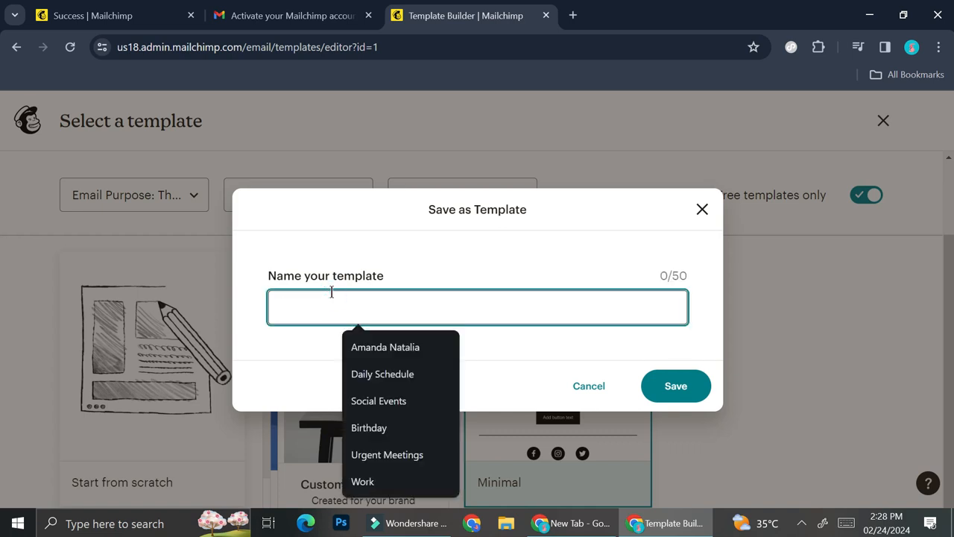
text(T)
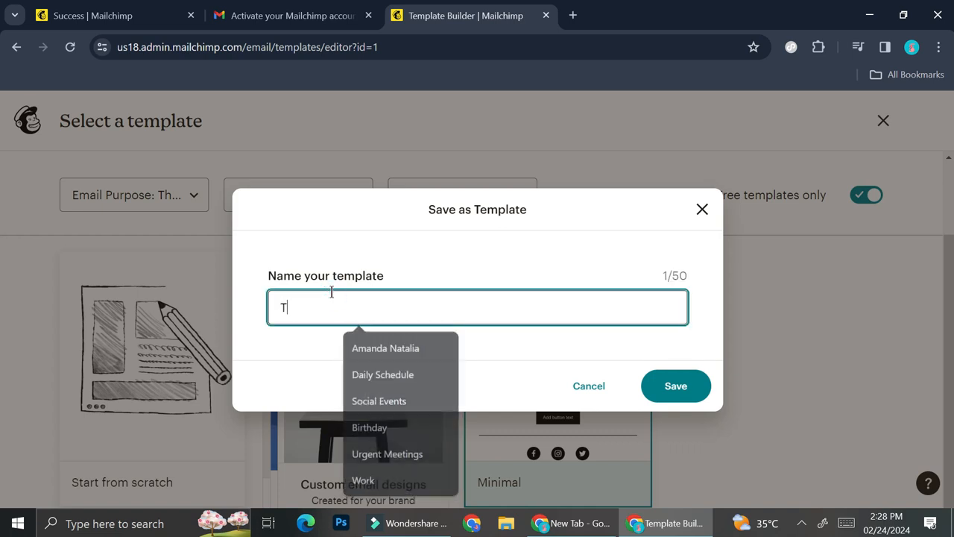
text(hank you)
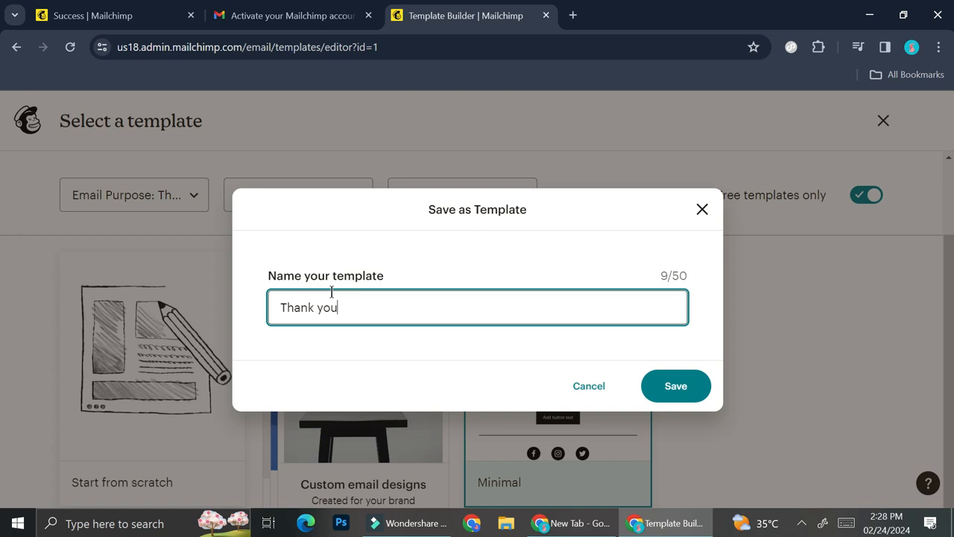
key(BackSpace)
key(BackSpace)
key(BackSpace)
text(for your purcase)
key(BackSpace)
key(BackSpace)
key(BackSpace)
text(hace)
key(BackSpace)
key(BackSpace)
text(se)
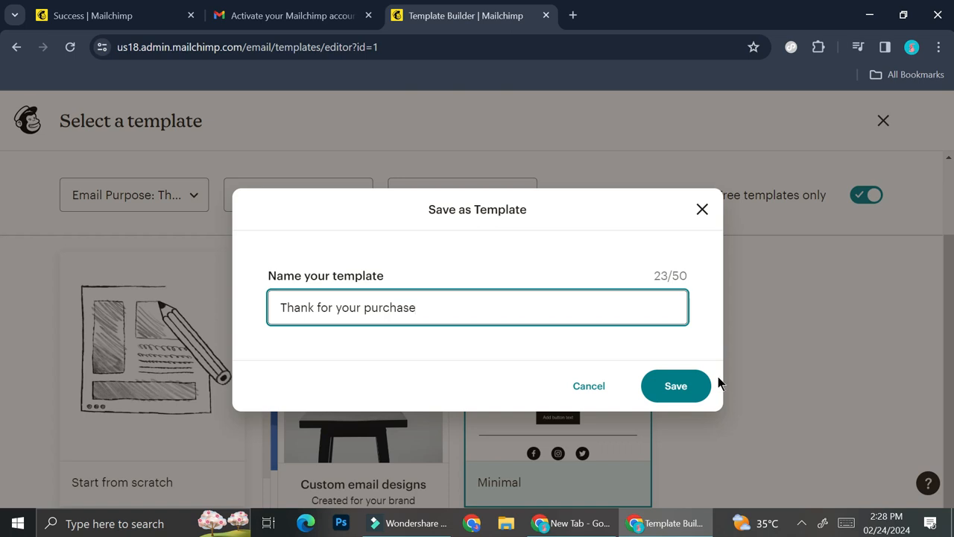
click(681, 385)
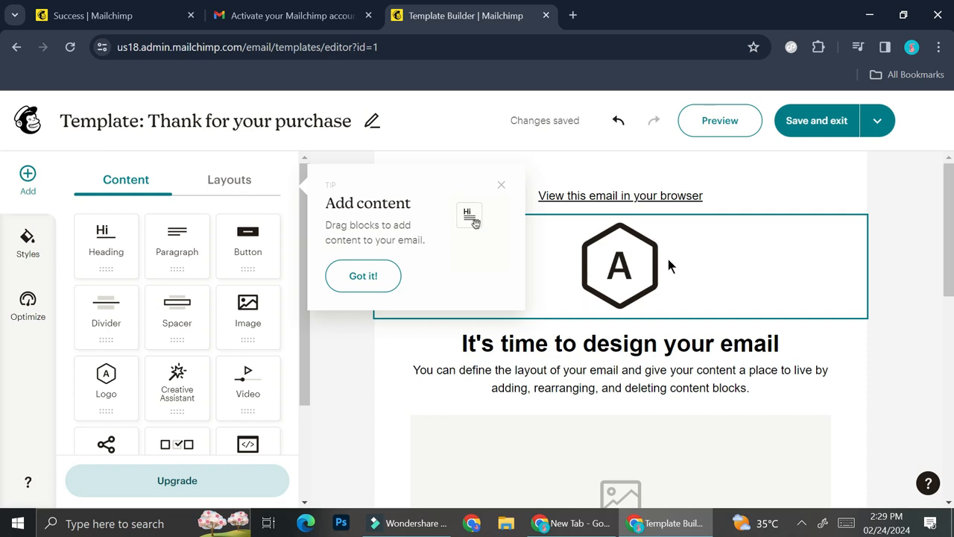
Replace the placeholder logo with the Eyes of the Sun logo image from the Downloads folder.
click(625, 243)
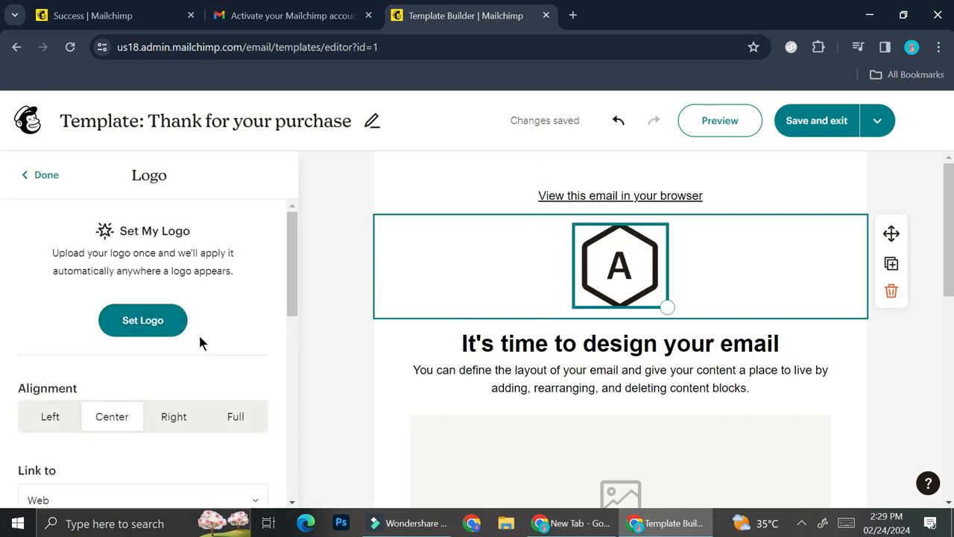
click(156, 326)
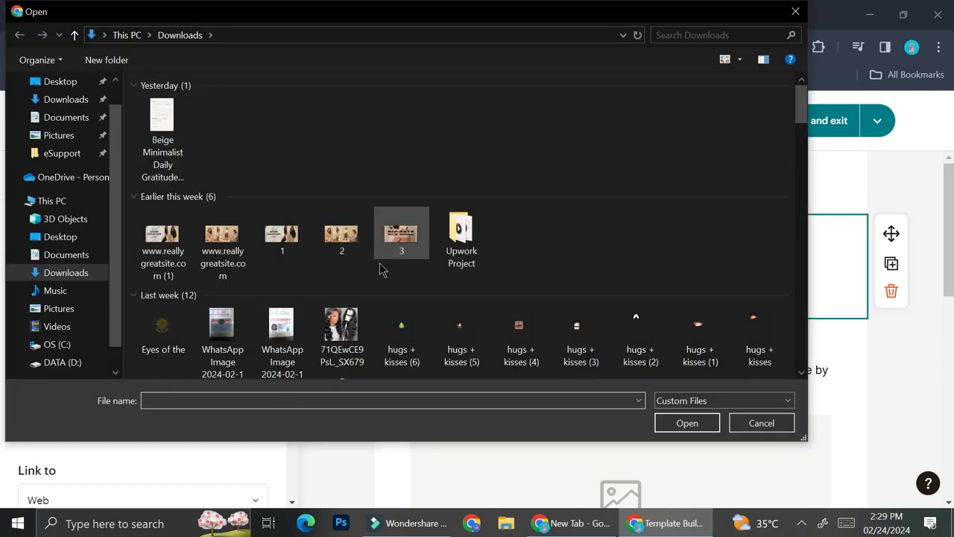
scroll(379, 266, down, 8)
scroll(380, 264, up, 6)
double_click(151, 332)
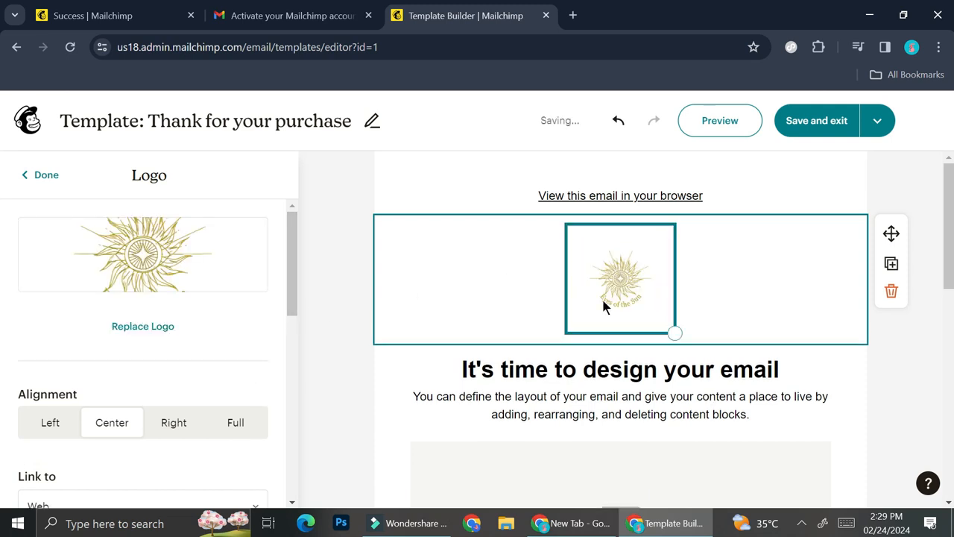
Look over the template's text and image blocks, and save the template and exit the editor.
click(764, 192)
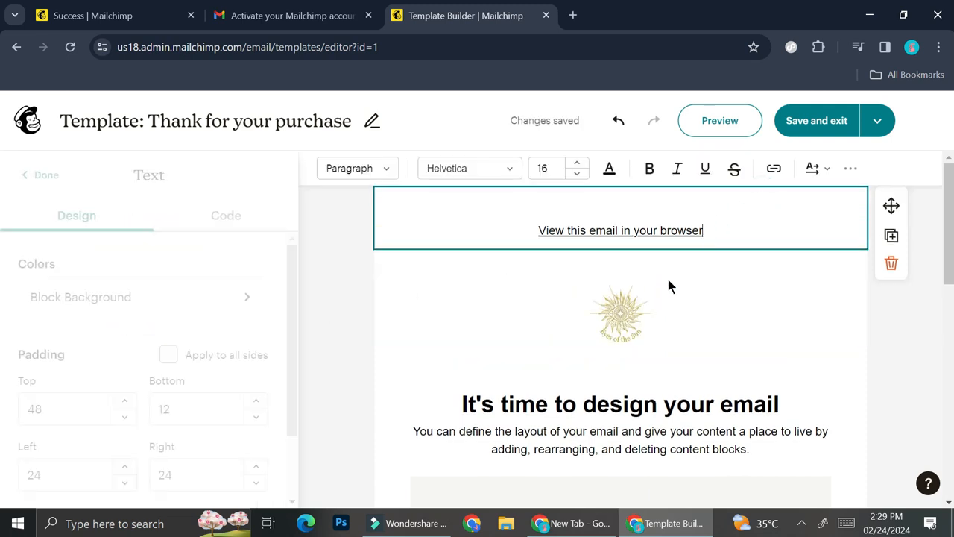
scroll(511, 391, down, 3)
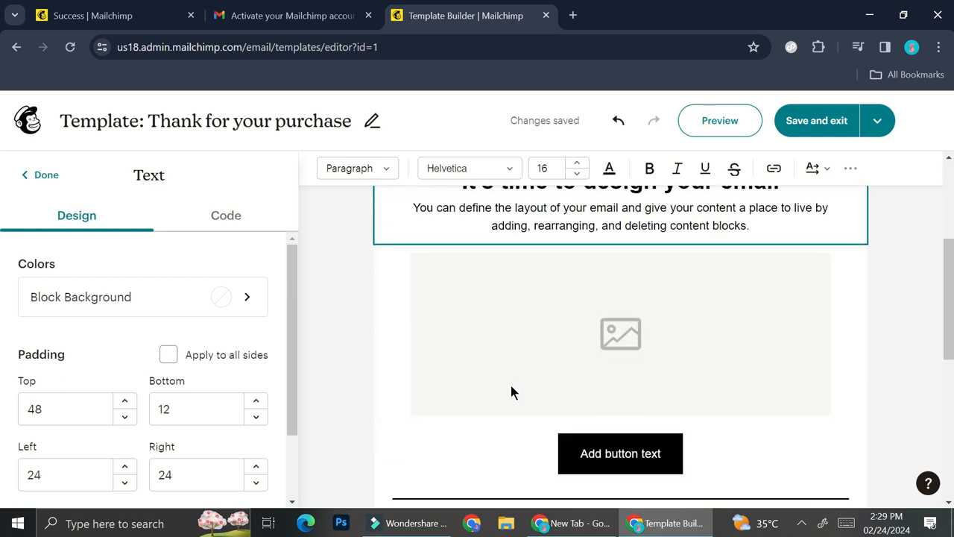
scroll(512, 389, down, 2)
click(562, 246)
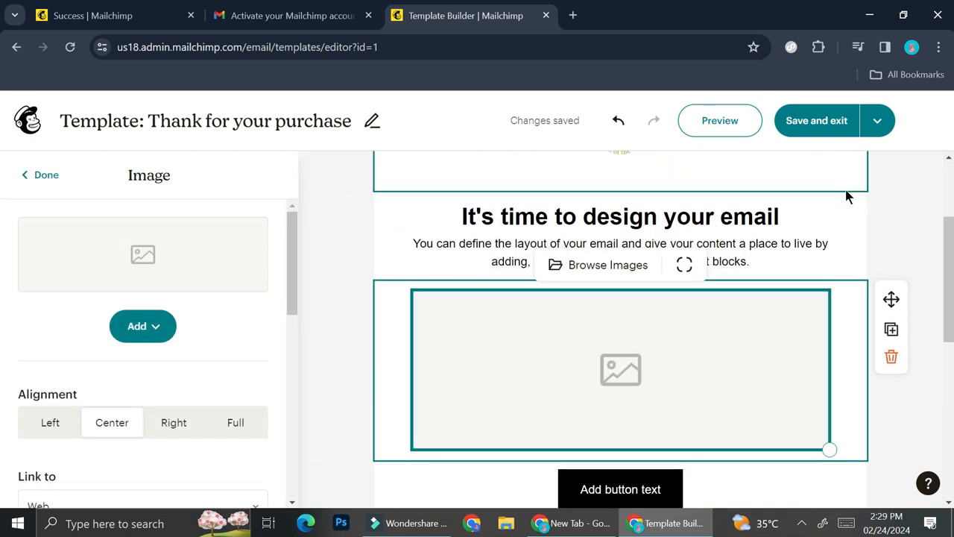
scroll(685, 379, down, 3)
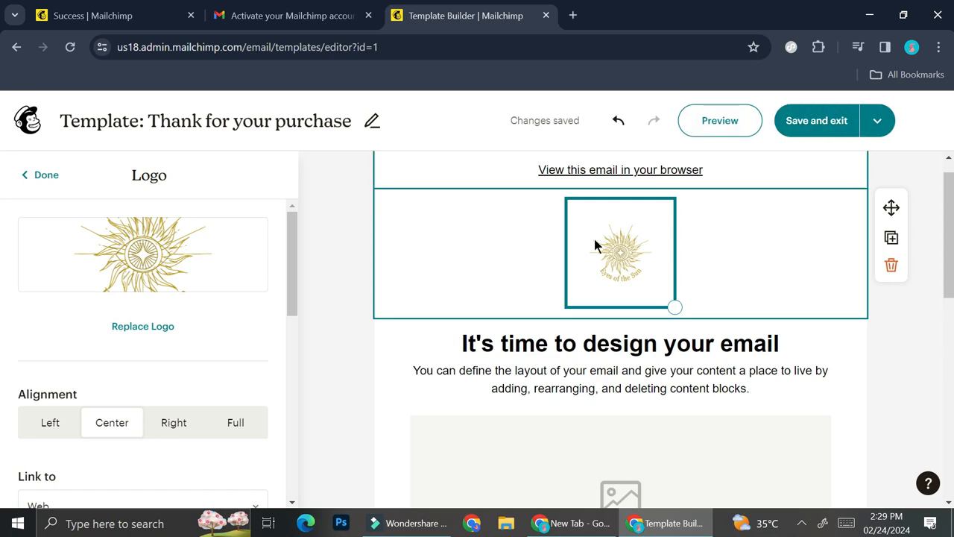
click(844, 136)
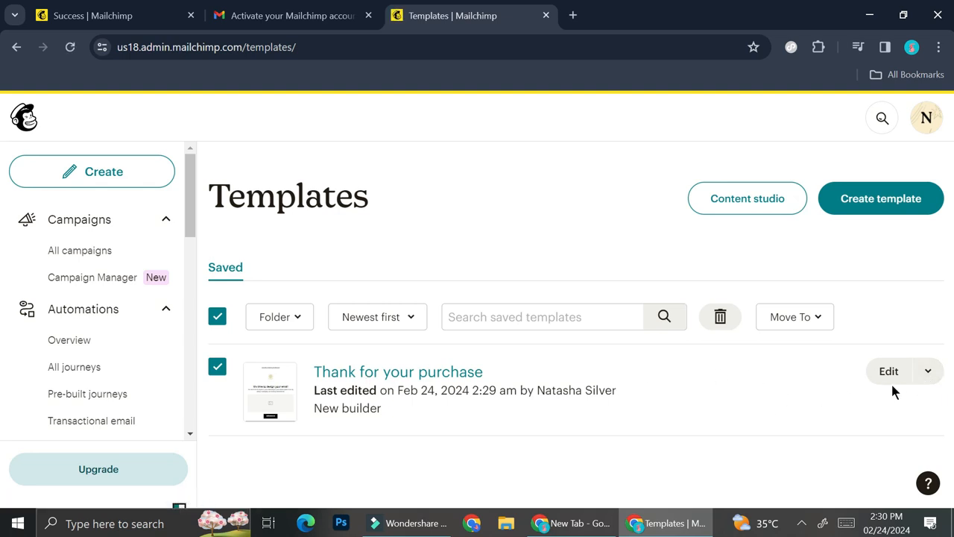
Create an email from the saved "Thank for your purchase" template.
click(926, 375)
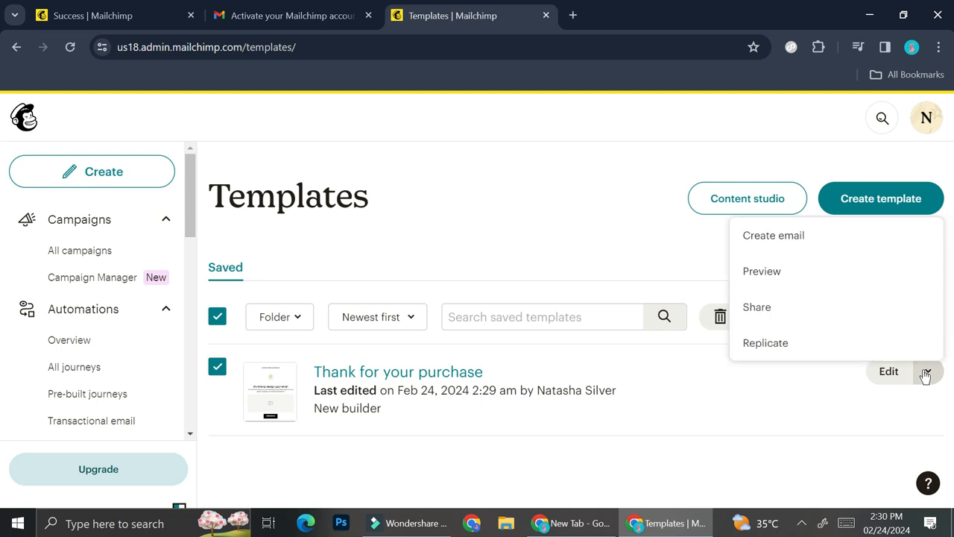
click(773, 235)
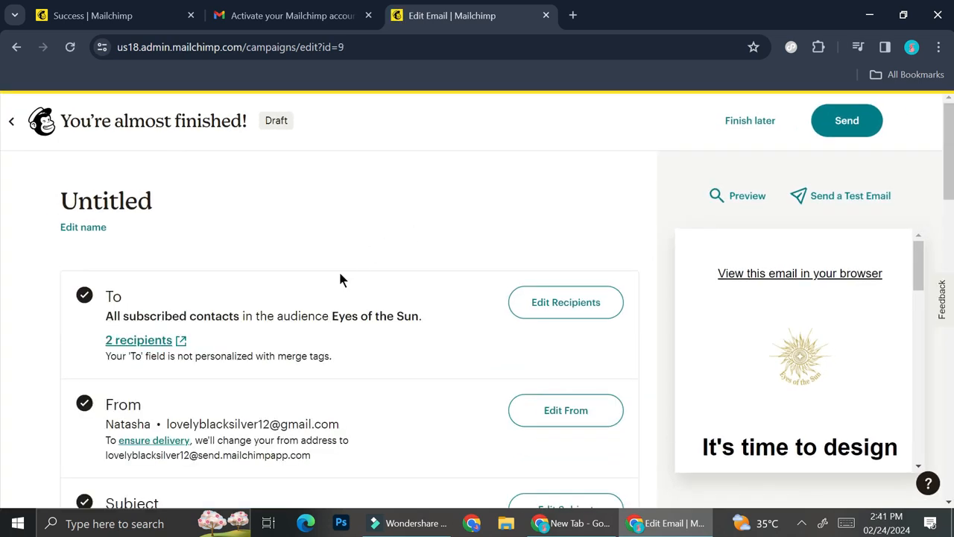
Review the email's recipients, sender, subject and send time, and send it to the Eyes of the Sun audience.
scroll(339, 278, down, 1)
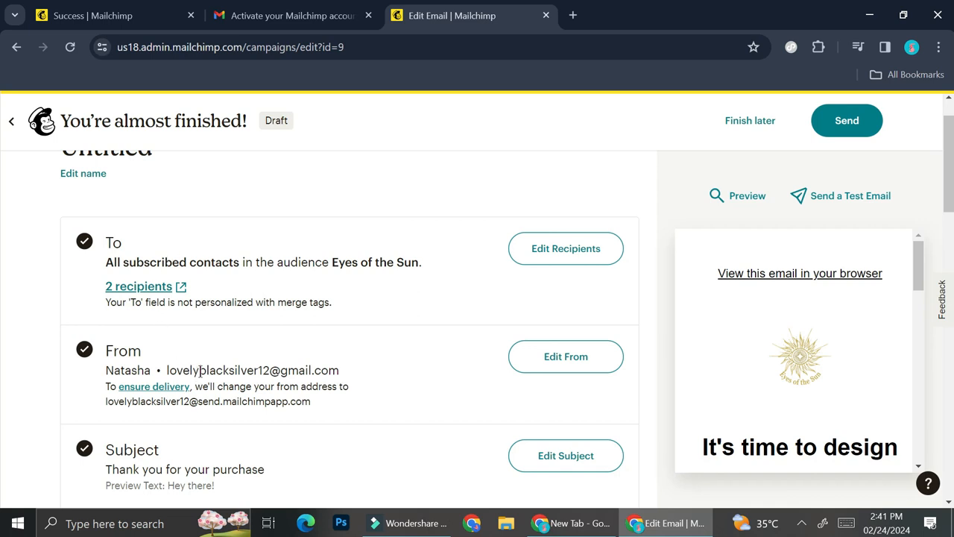
scroll(200, 371, down, 1)
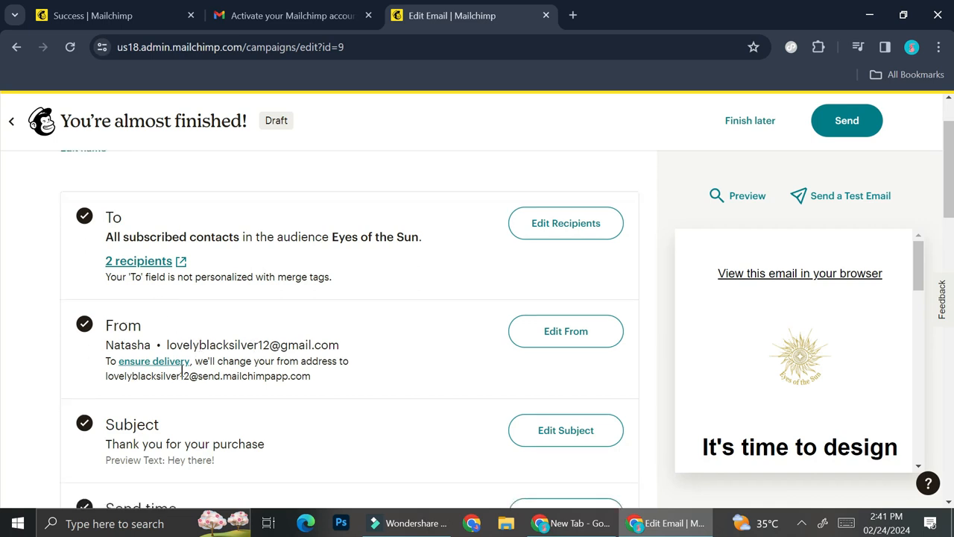
scroll(192, 373, down, 1)
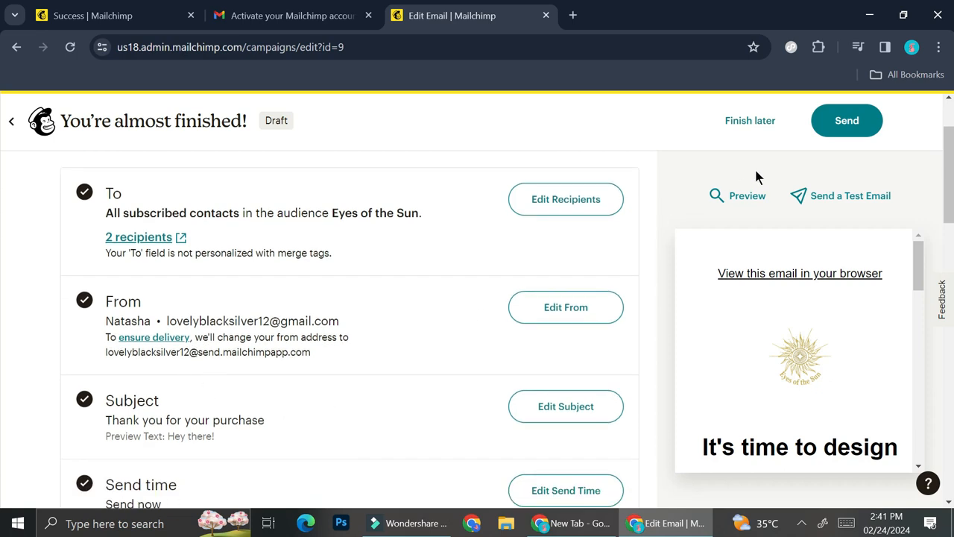
click(826, 127)
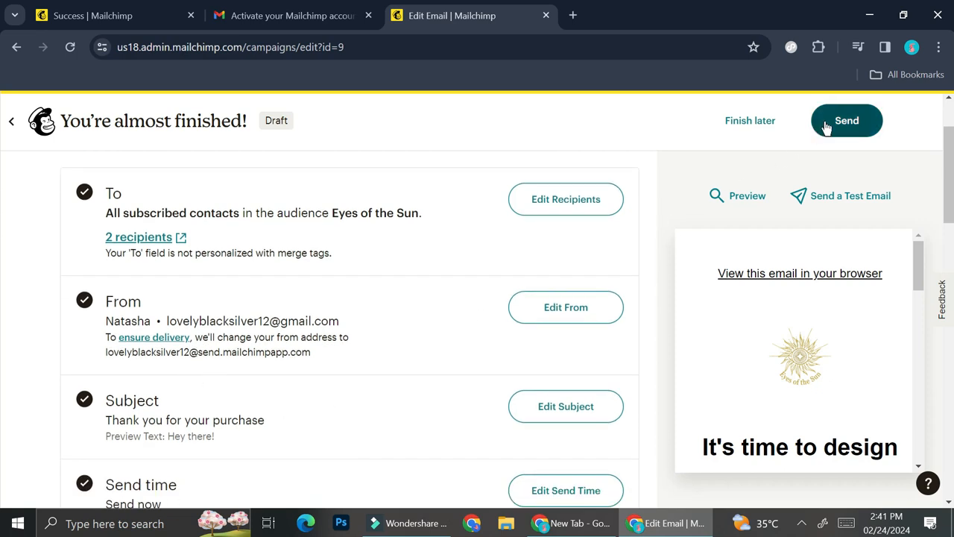
scroll(514, 258, down, 2)
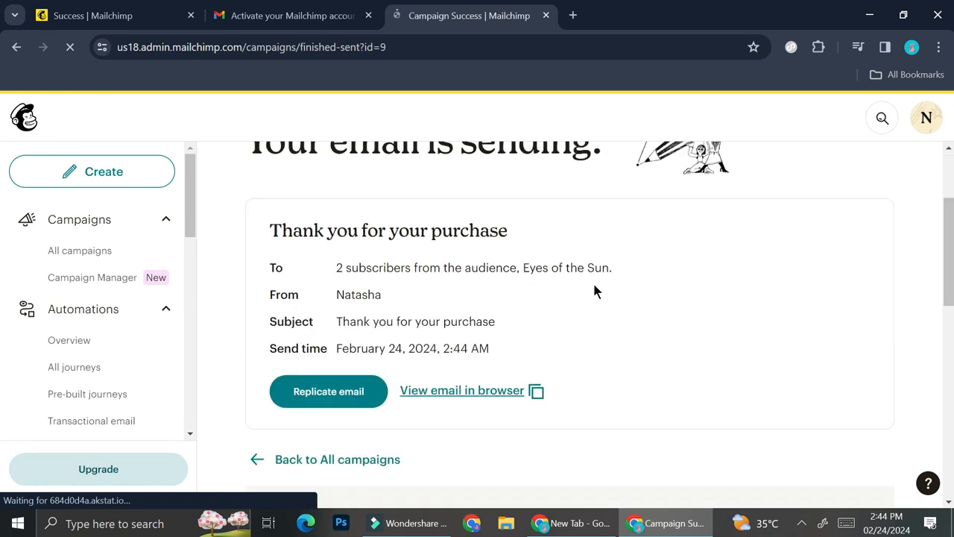